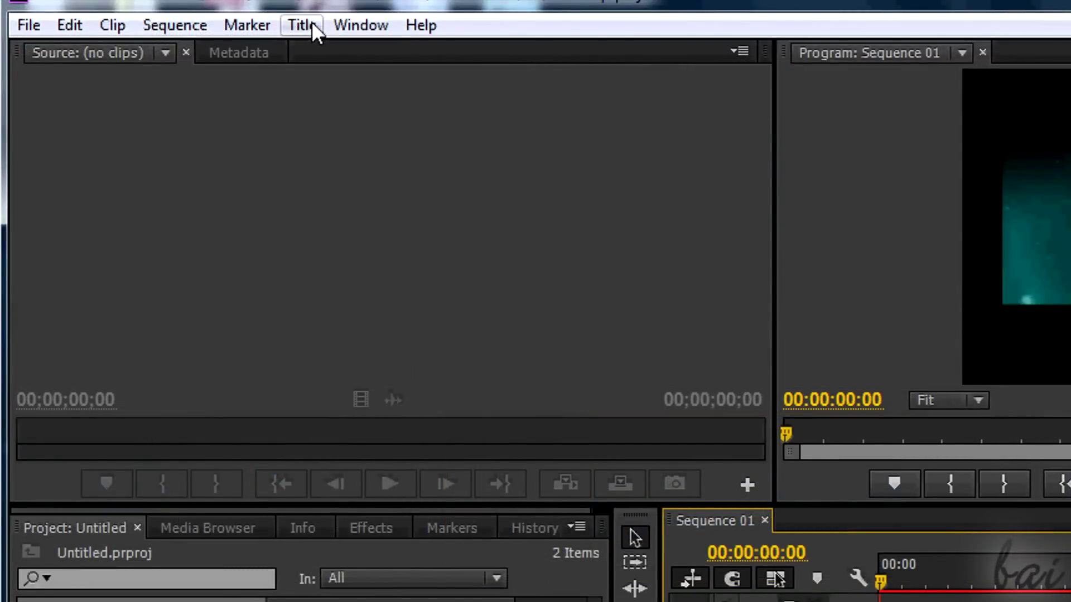
Create a new Default Still title from the Title menu
click(313, 25)
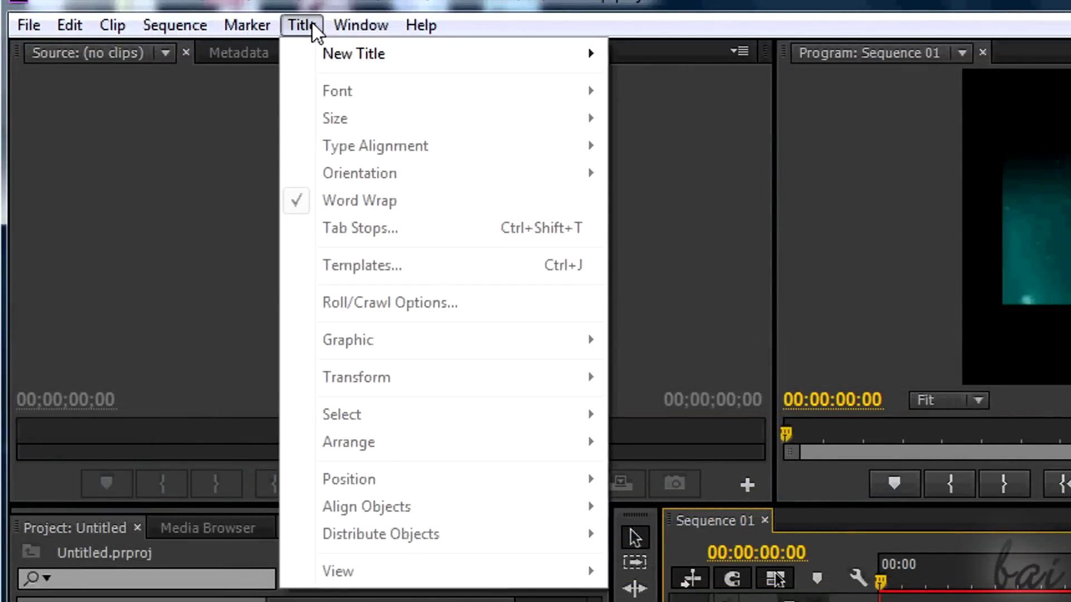
mouse_move(317, 55)
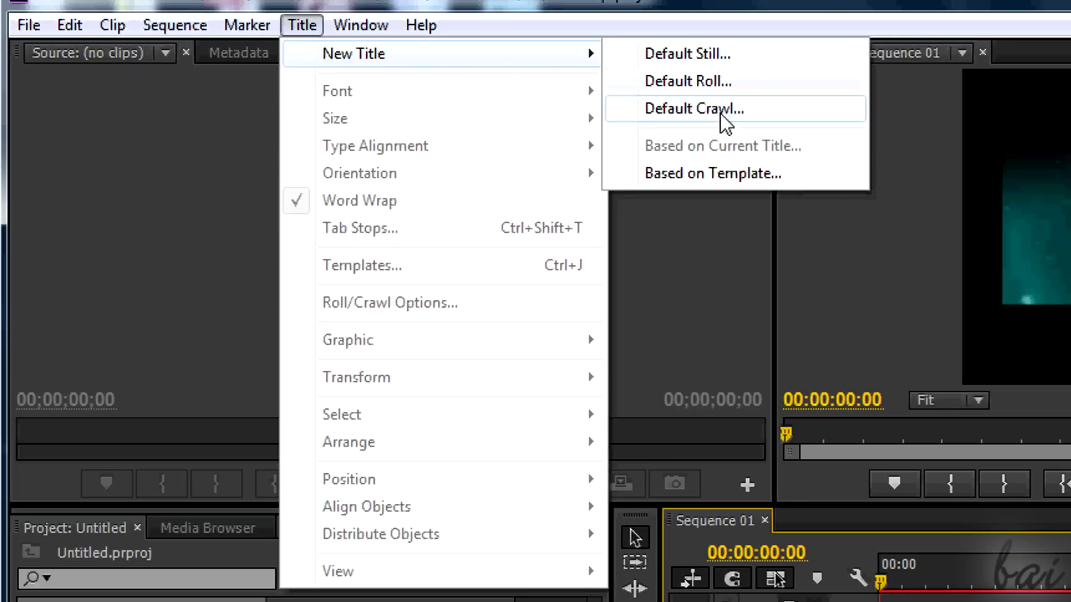
click(723, 56)
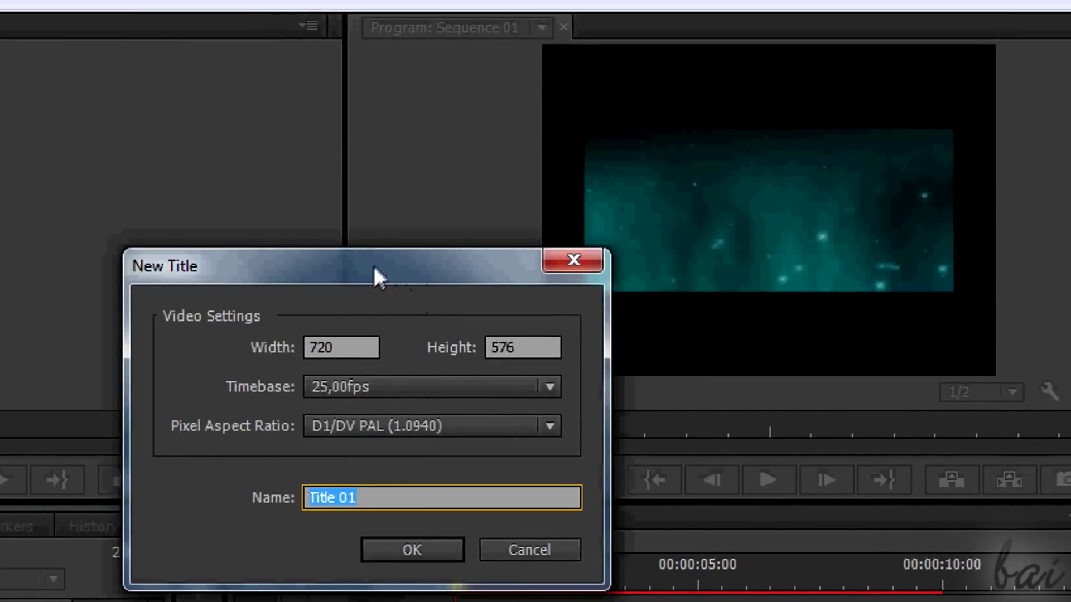
drag(372, 264, 267, 262)
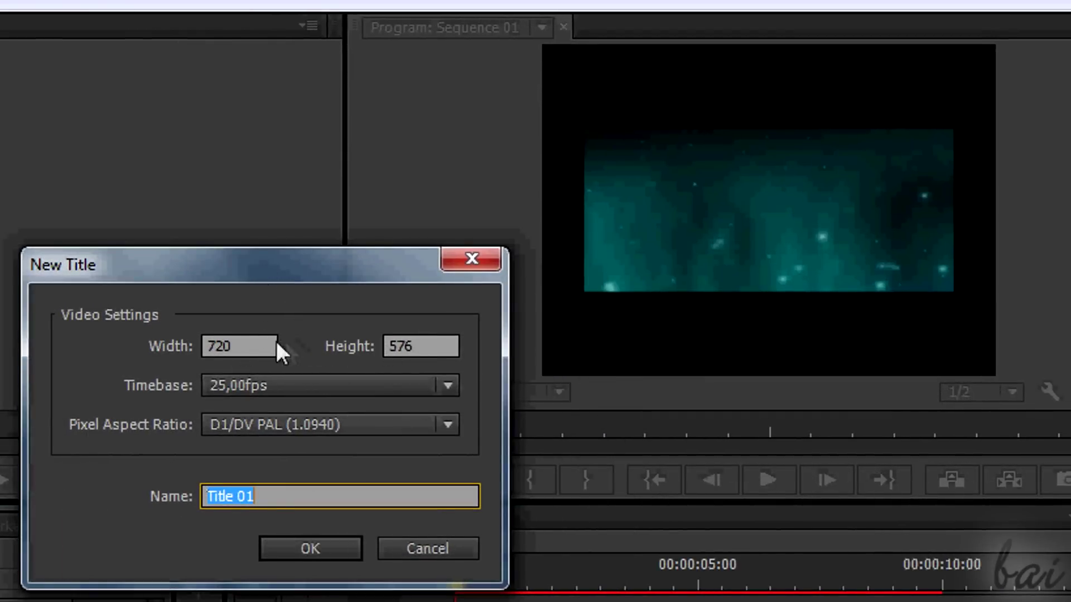
Set the title width to 720, name it 'Title clip', and confirm
click(254, 338)
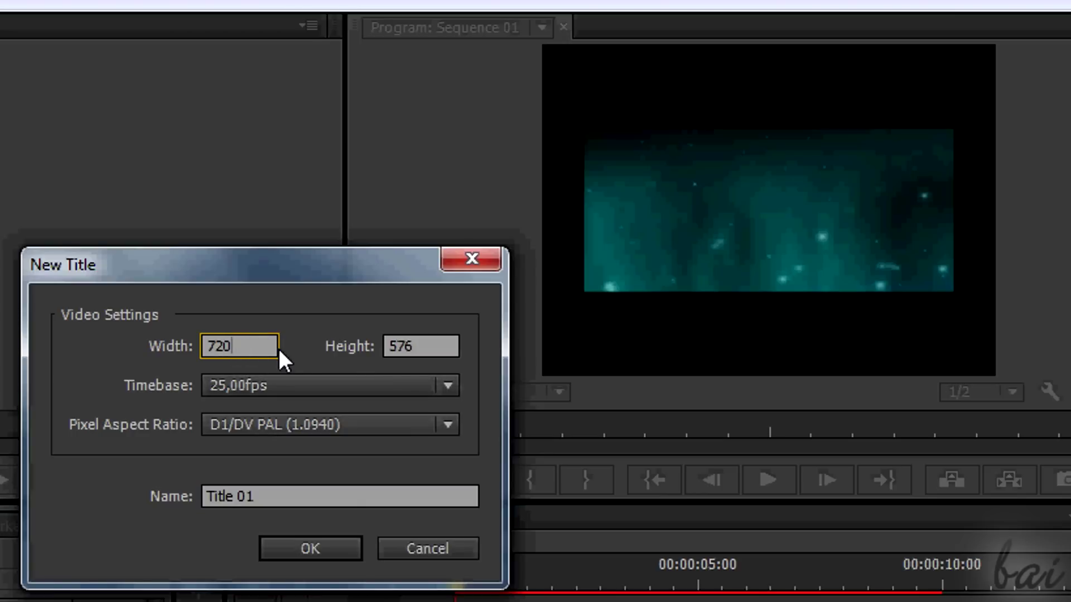
key(BackSpace)
text(0)
drag(294, 502, 137, 485)
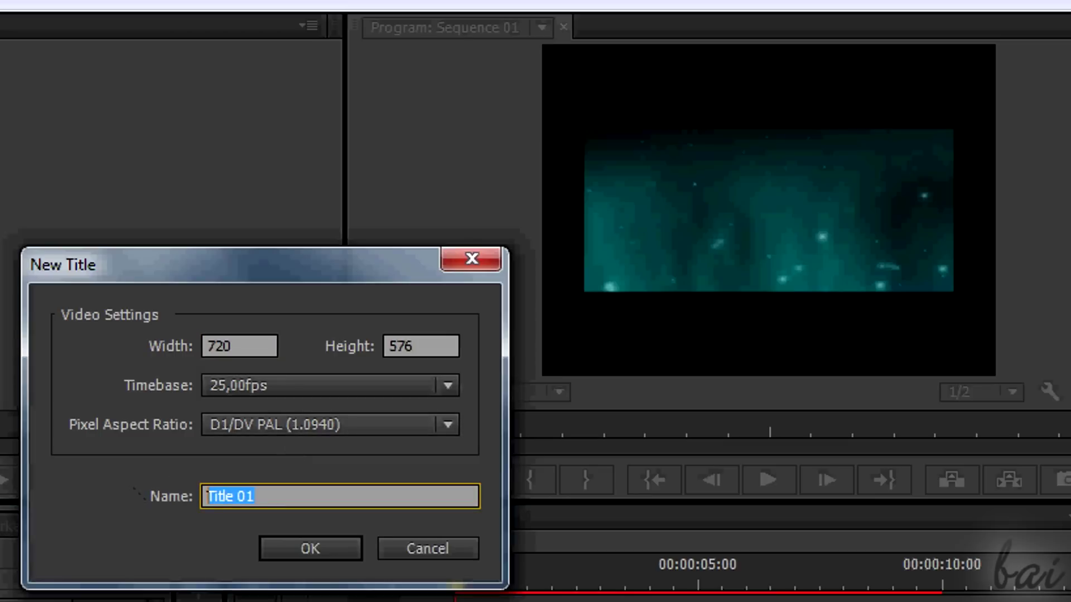
text(Ti)
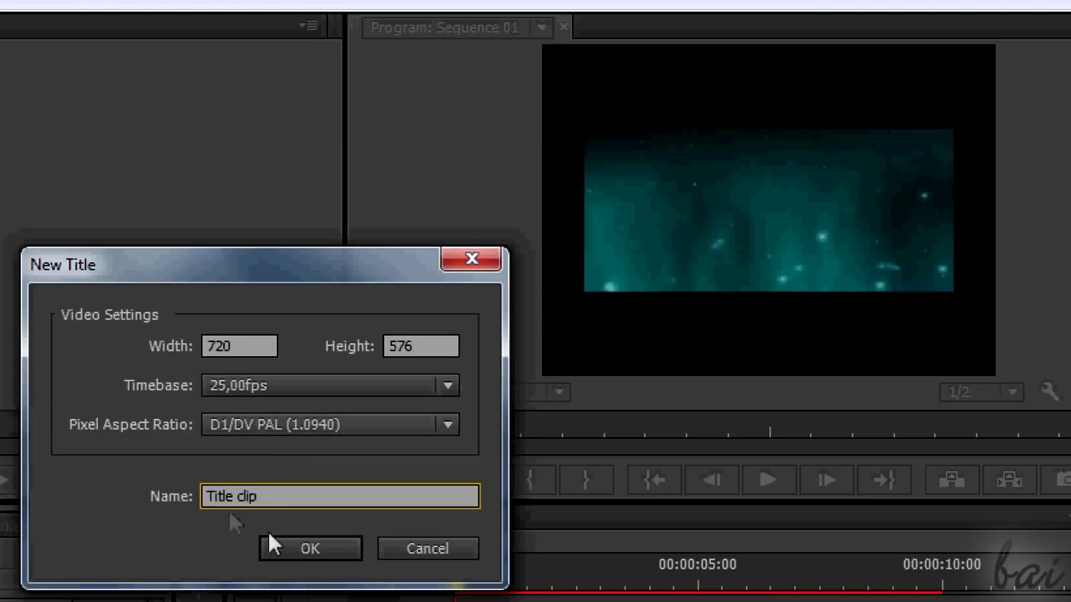
click(268, 539)
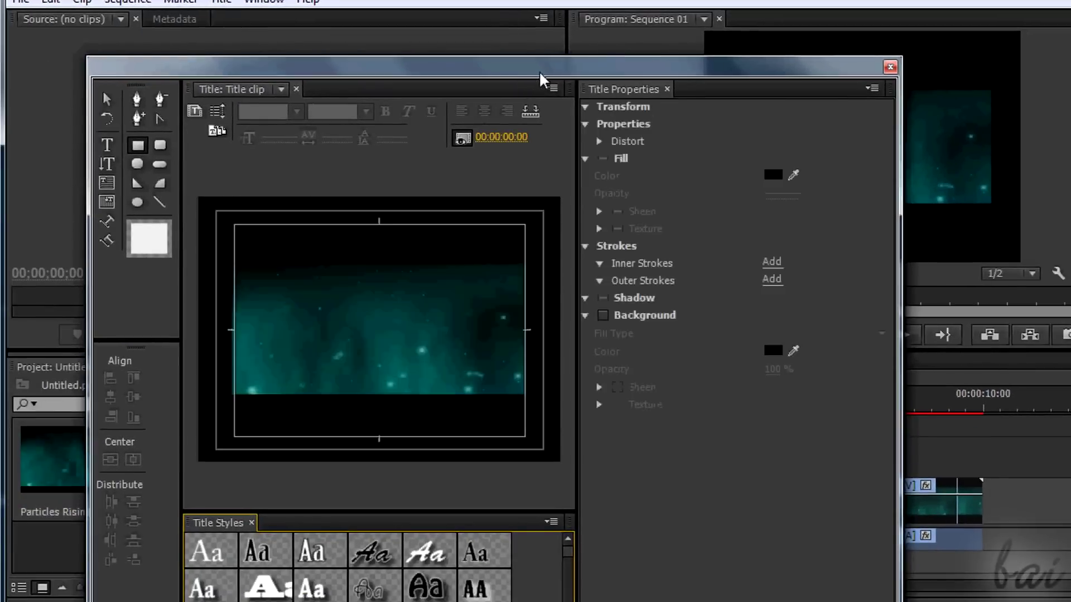
Rearrange the Titler, restoring the Title Properties panel and widening the title canvas
drag(539, 70, 575, 36)
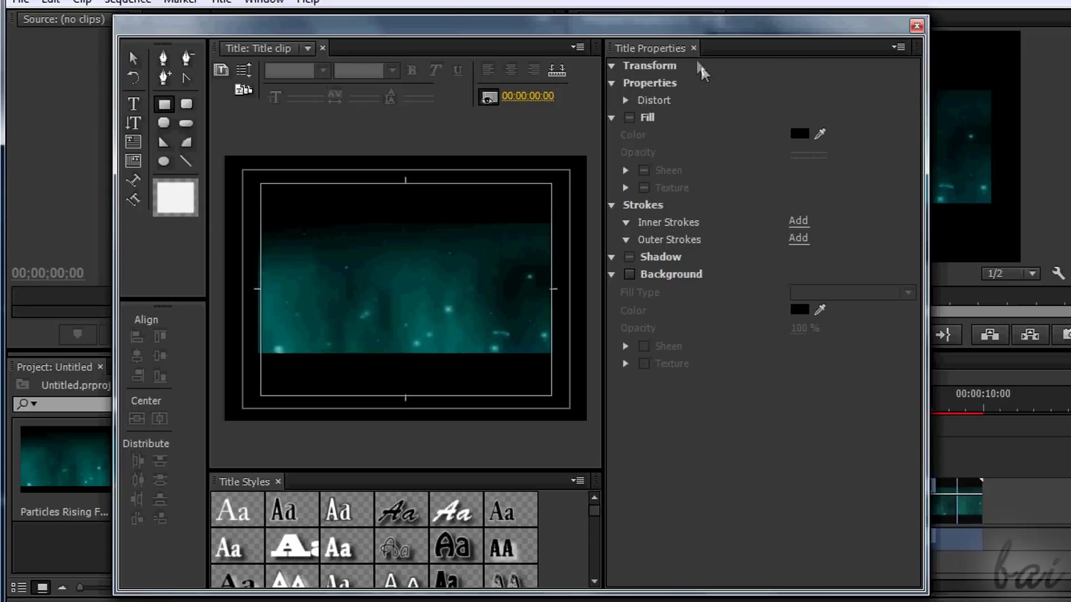
click(694, 48)
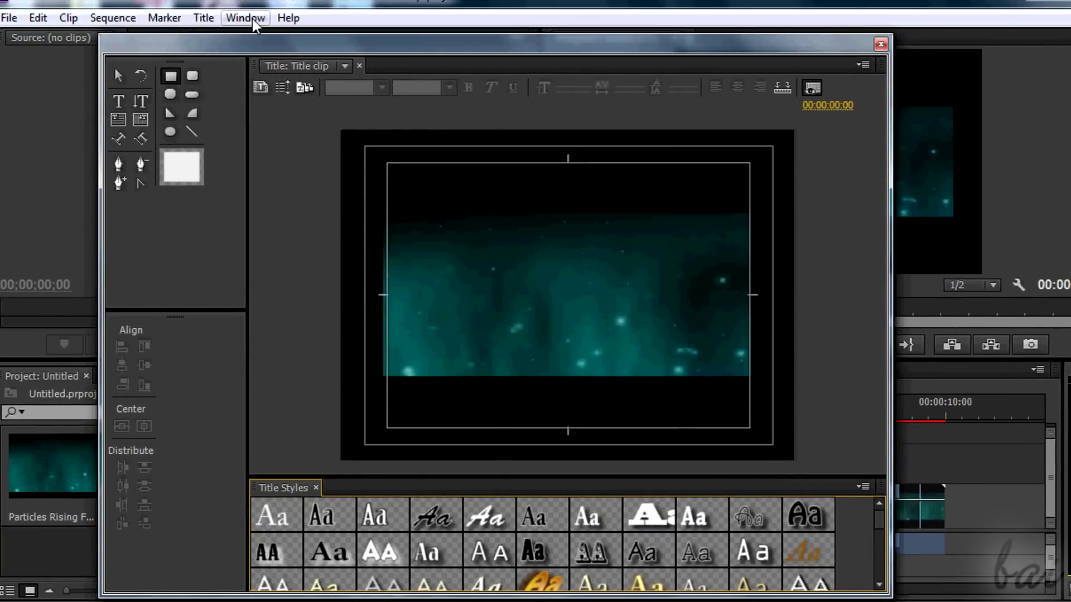
click(270, 1)
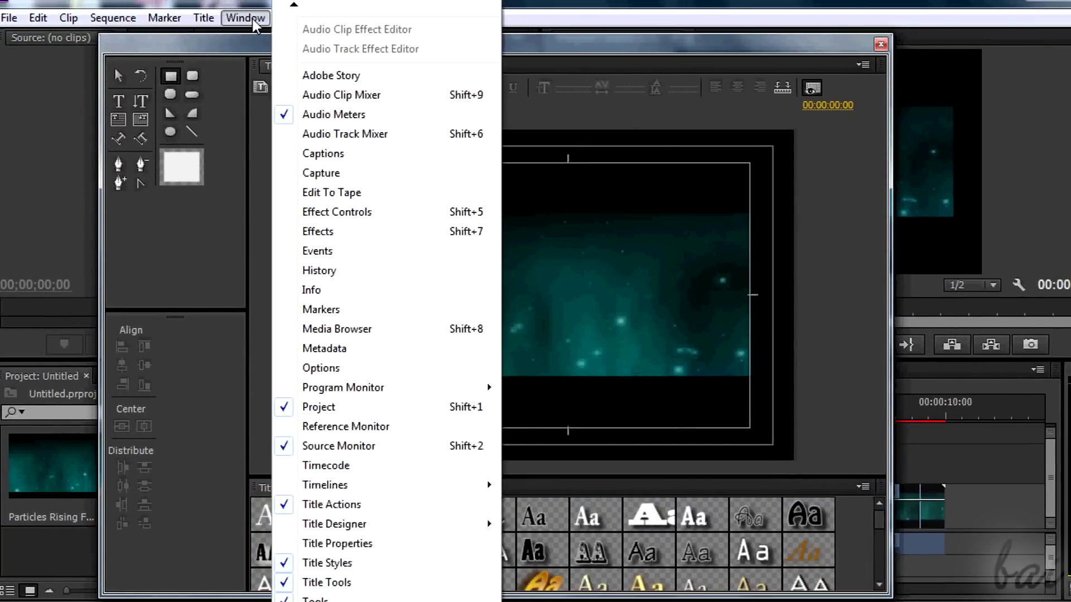
click(392, 548)
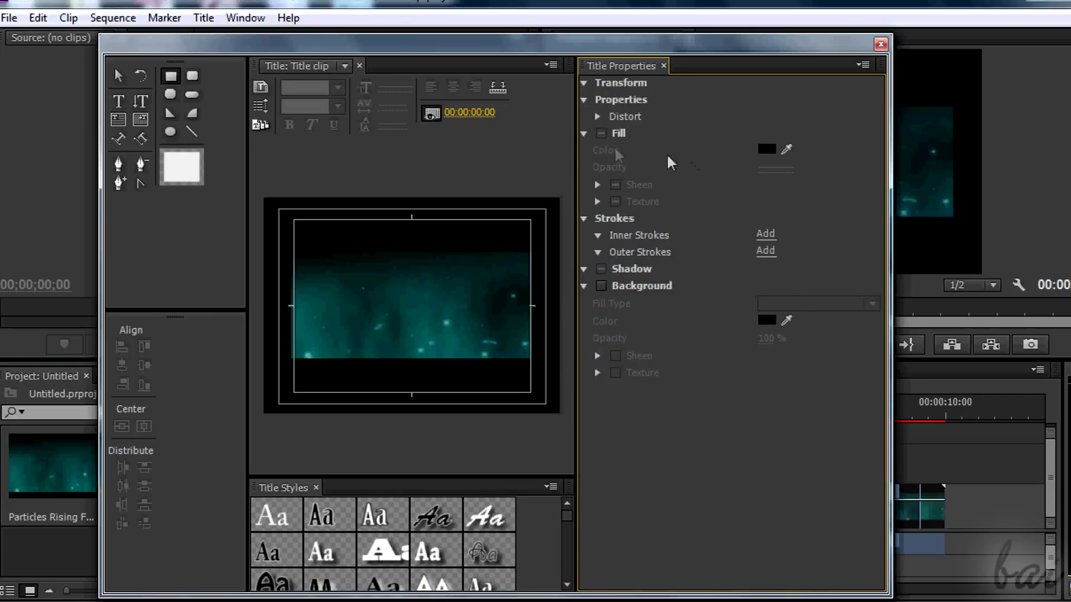
drag(574, 139, 693, 140)
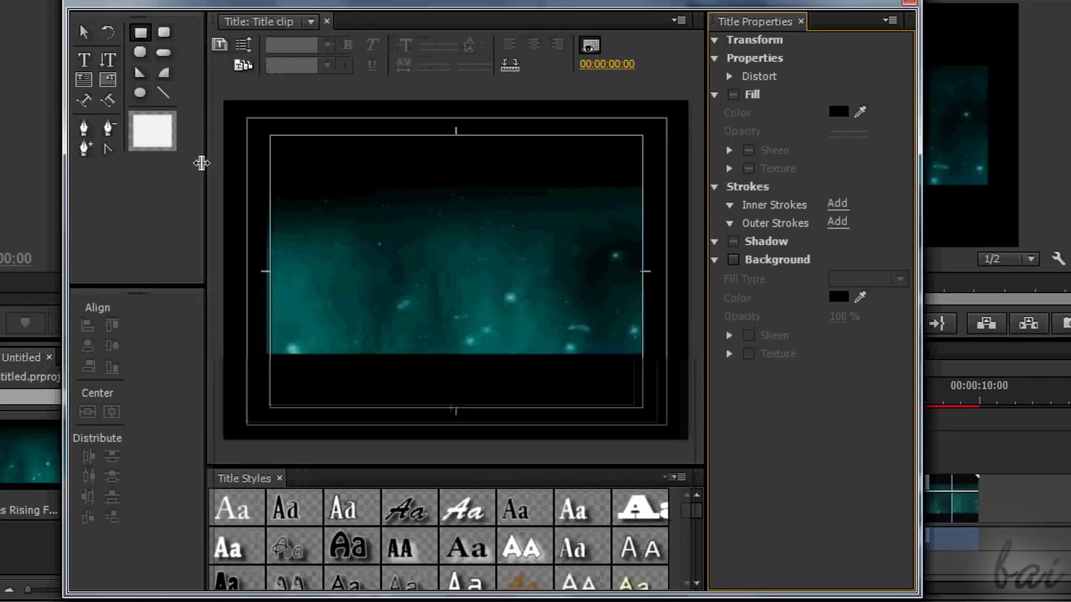
drag(201, 162, 196, 163)
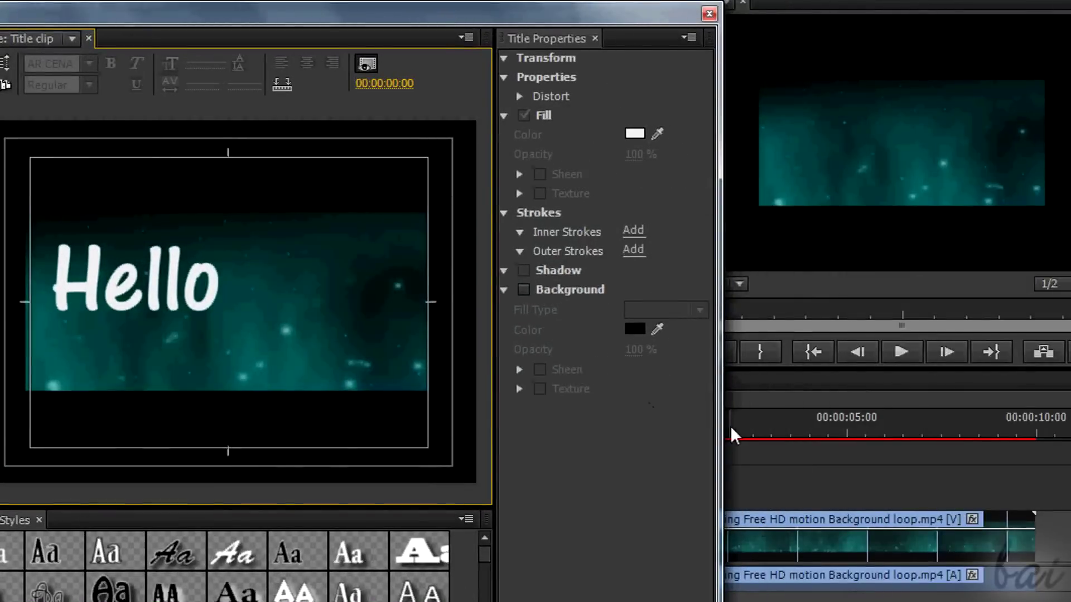
click(740, 433)
Scrub the background to 00:00:04:07, select Hello, and browse its properties and styles
click(754, 434)
drag(756, 432, 819, 433)
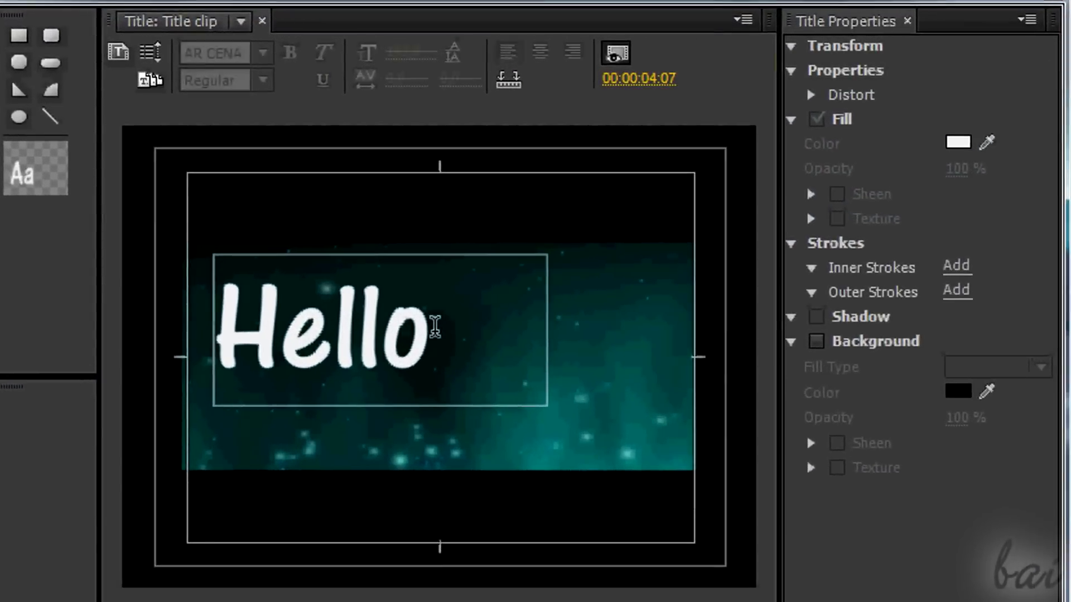
drag(445, 311, 228, 308)
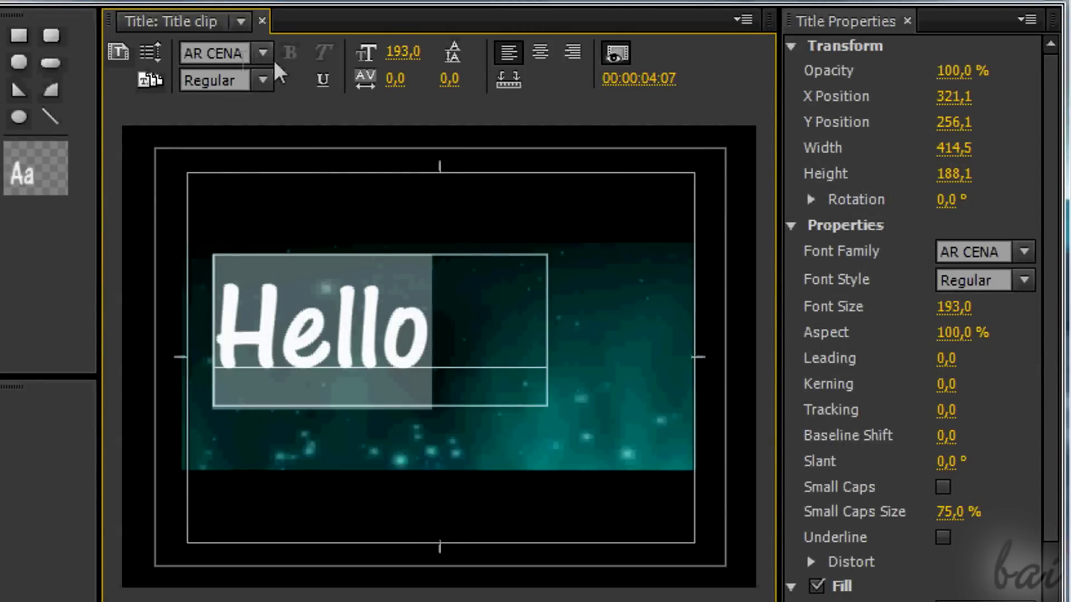
click(894, 180)
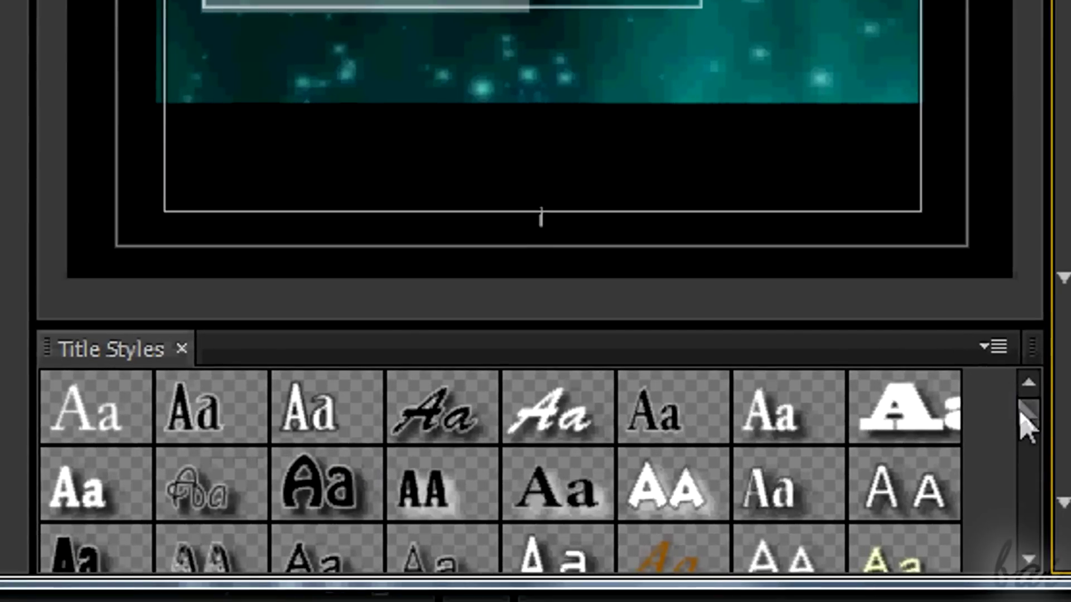
drag(1026, 426, 1030, 541)
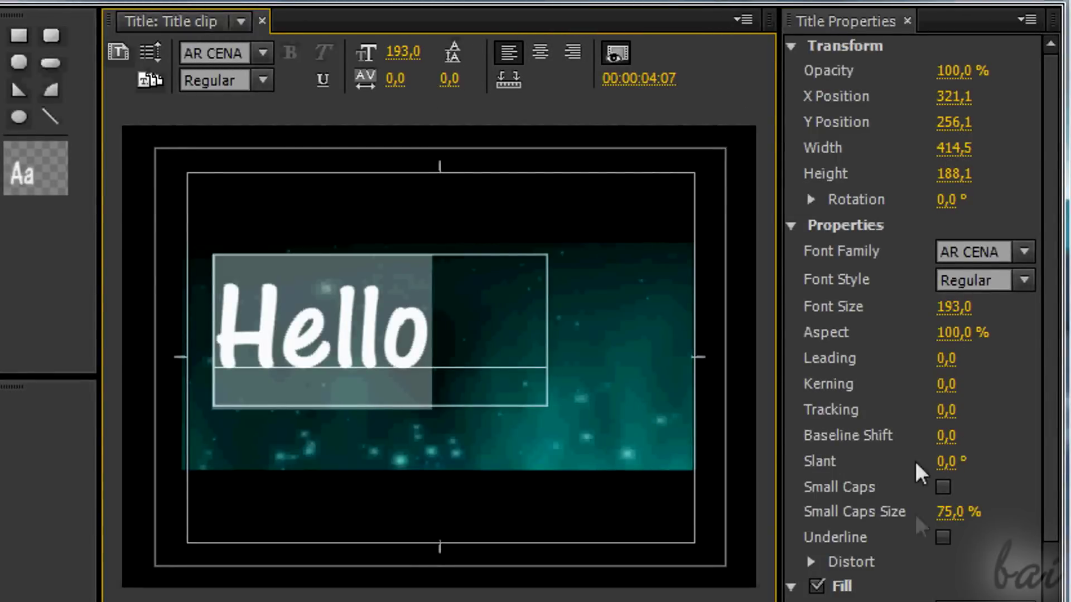
drag(1048, 167, 1062, 313)
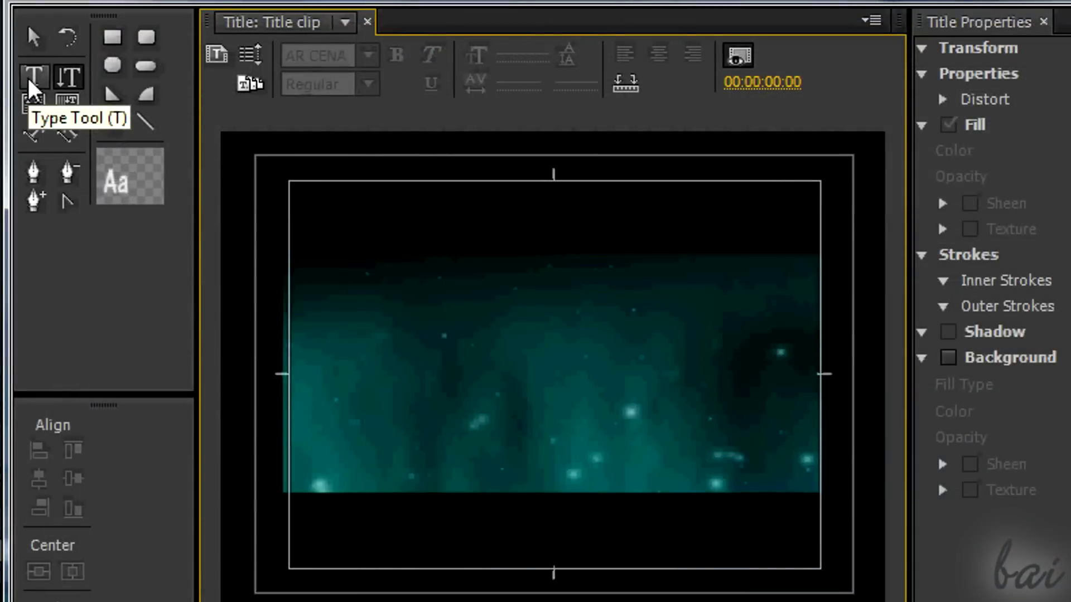
Type a vertical 'Hello' with the Vertical Type Tool
click(124, 127)
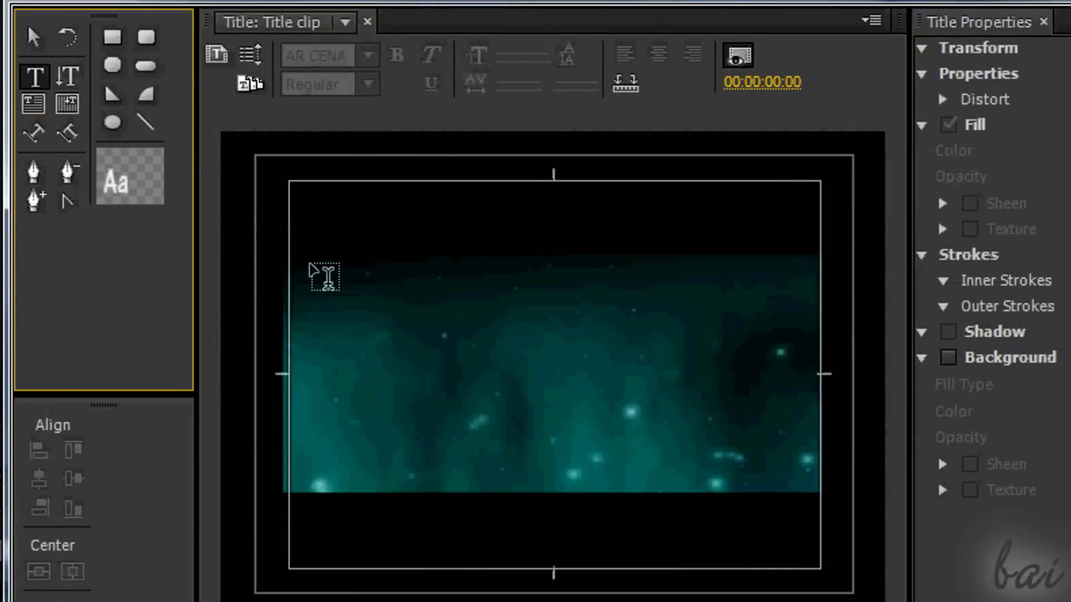
drag(315, 266, 664, 421)
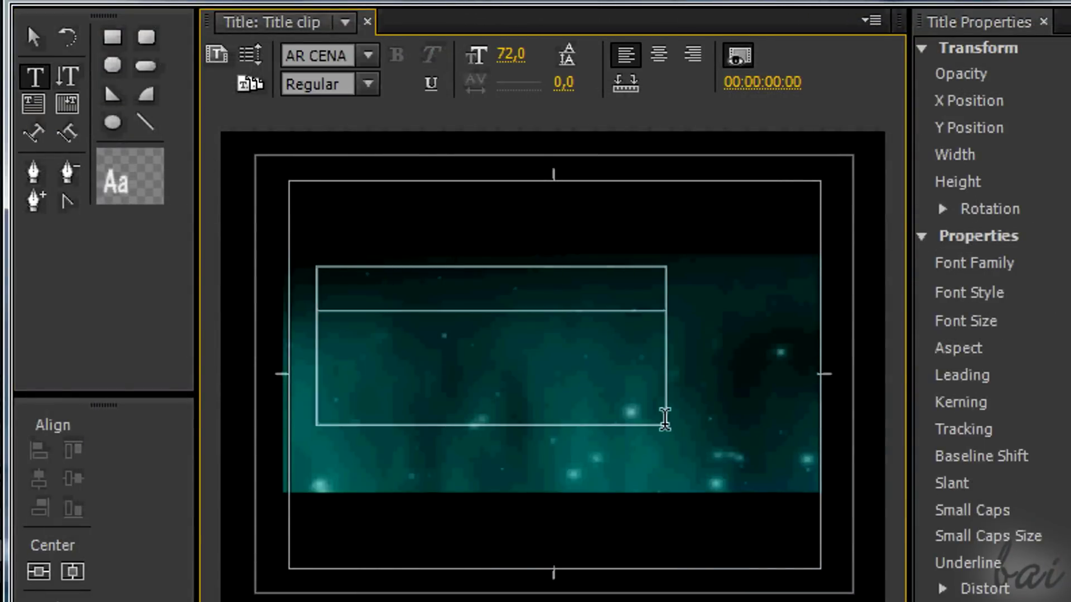
click(68, 76)
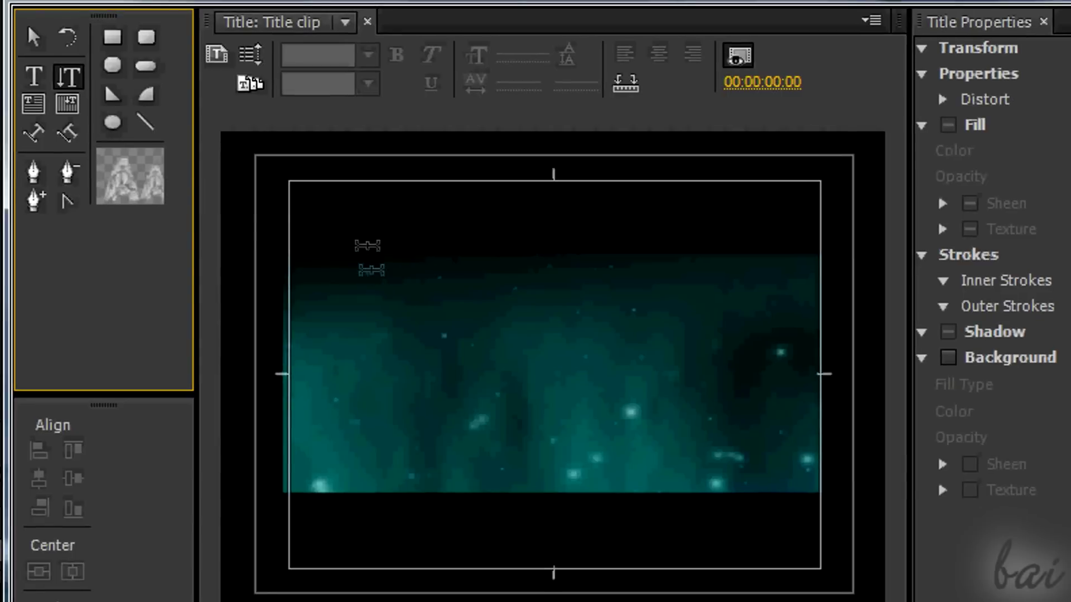
drag(357, 215, 450, 527)
text(HEL)
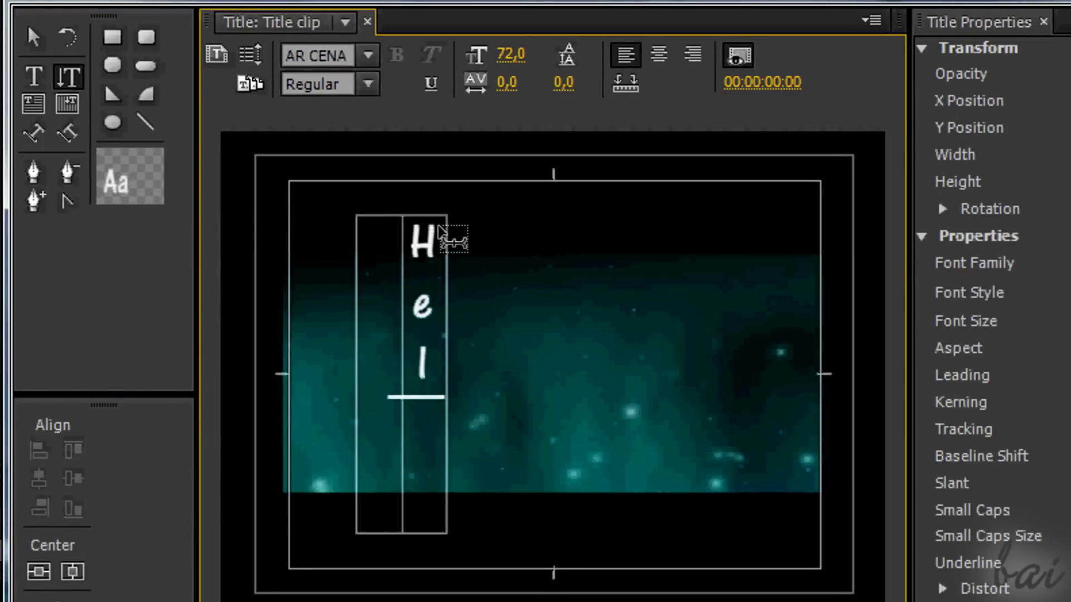
text(lo)
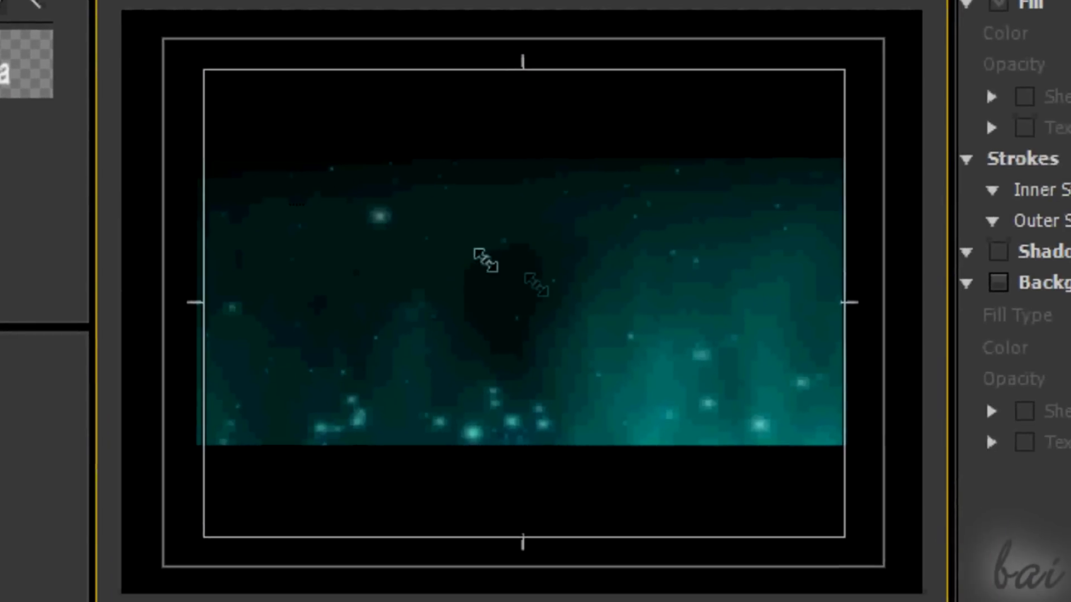
Drag out a wide horizontal paragraph text box across the title
click(767, 503)
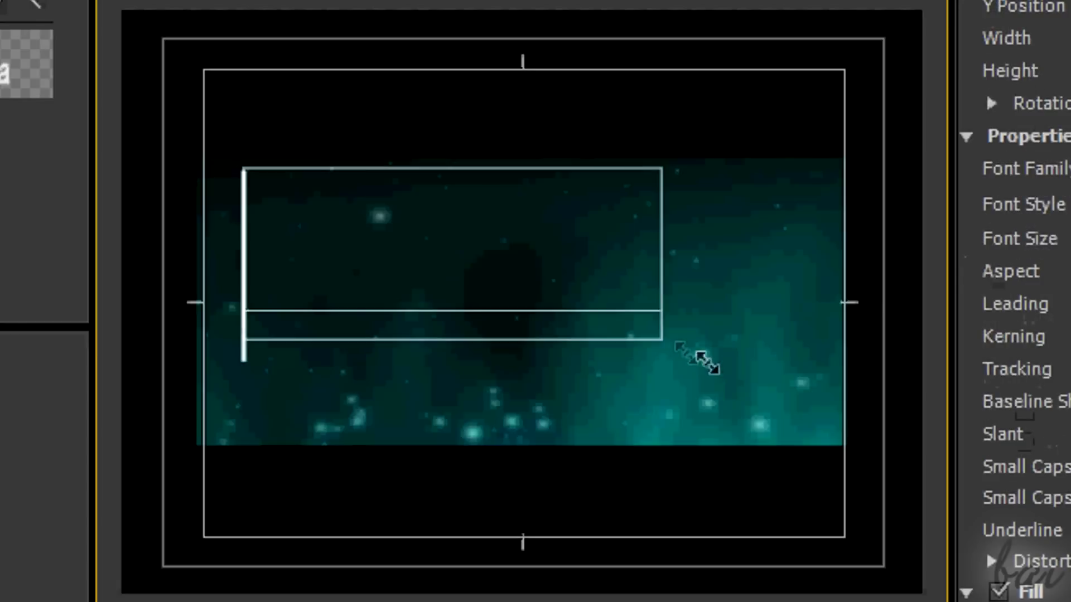
drag(702, 362, 814, 394)
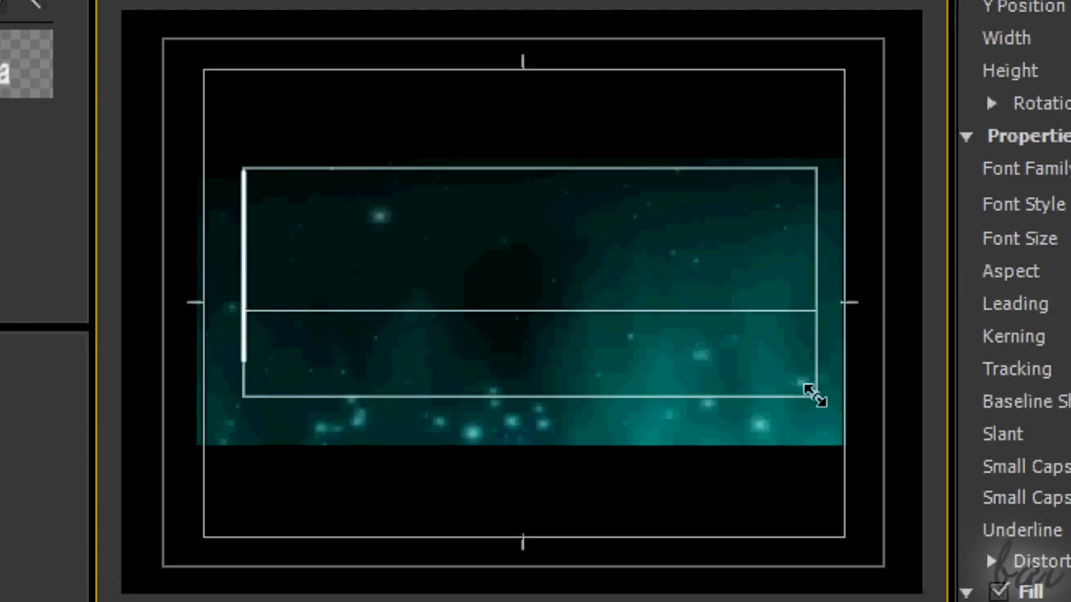
drag(815, 396, 814, 391)
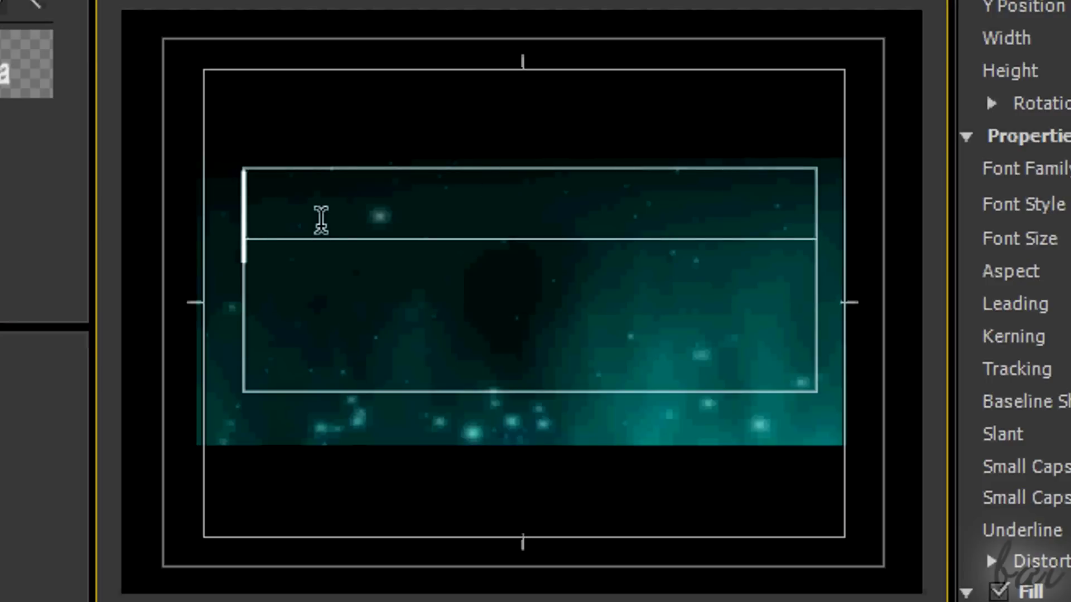
Type 'Hello' and 'How are you?' on two lines at size 94, fitting the box
text(Hello)
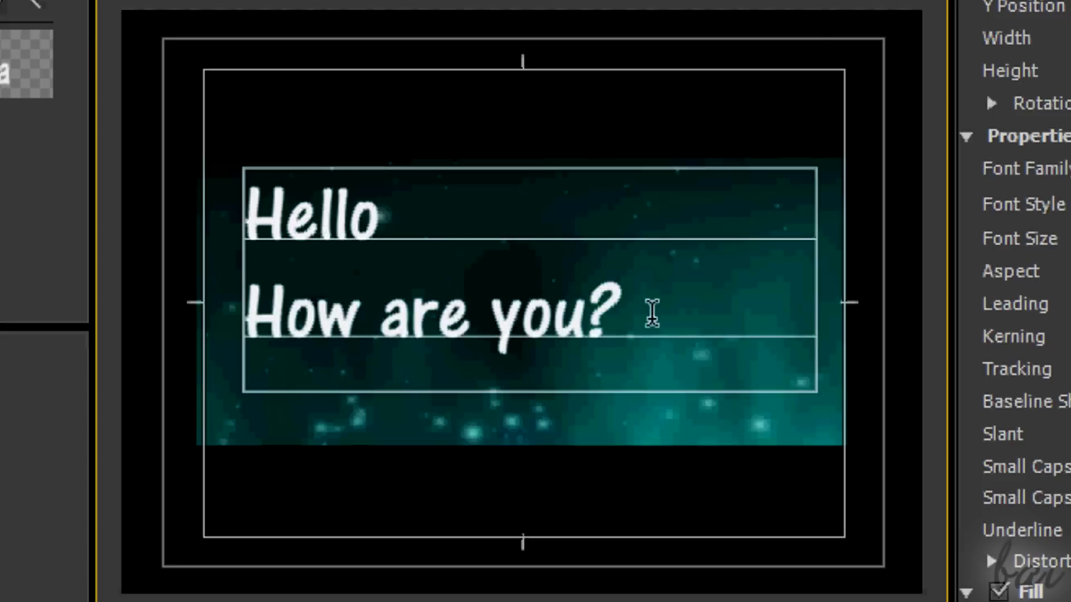
text(blabl)
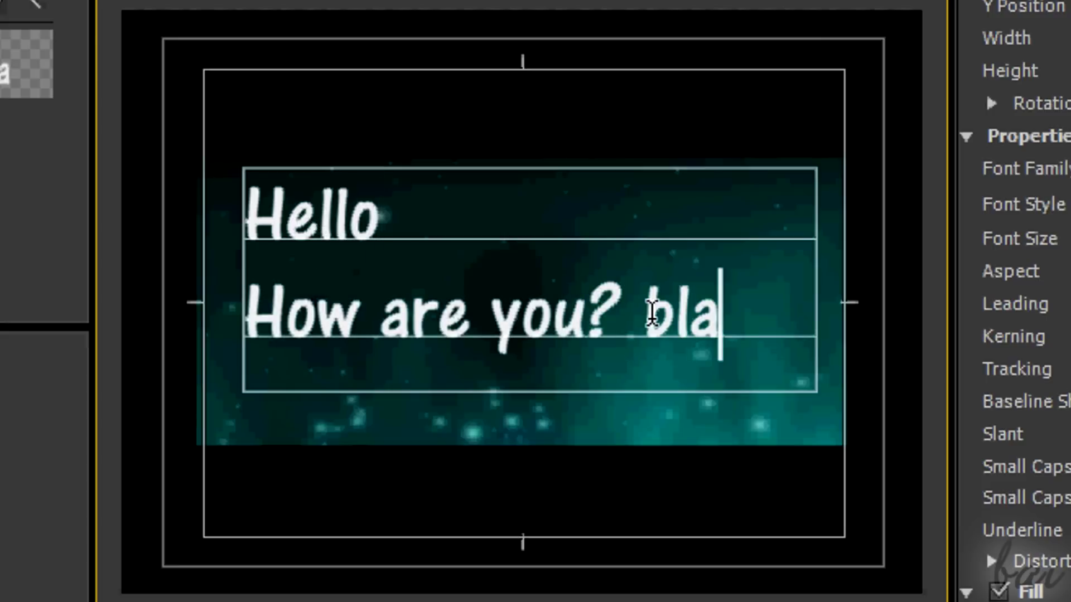
text(a)
key(BackSpace)
key(BackSpace)
key(BackSpace)
key(BackSpace)
key(BackSpace)
key(BackSpace)
key(BackSpace)
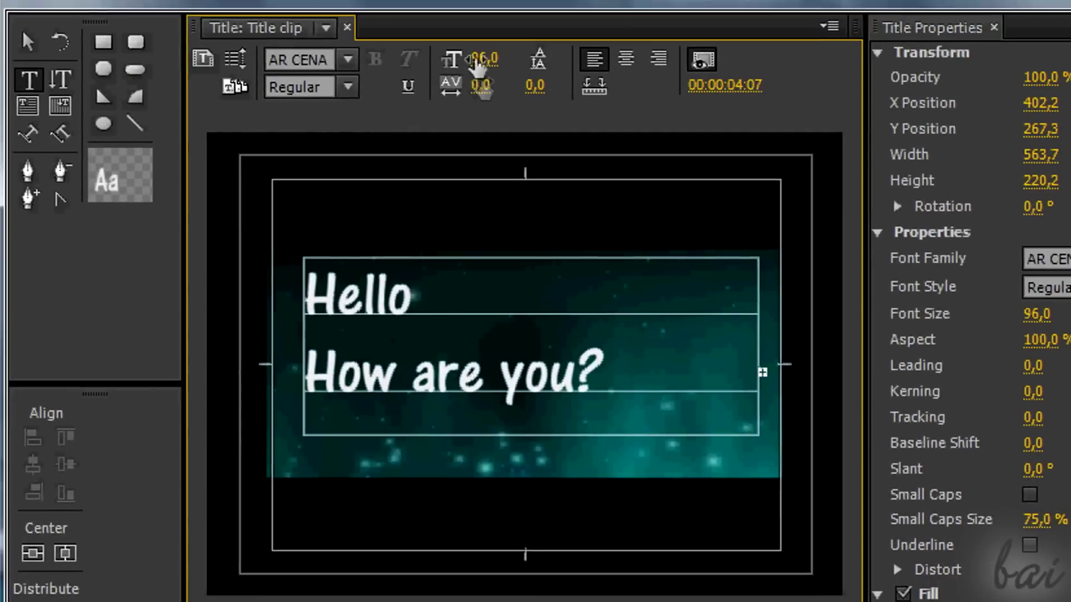
drag(476, 63, 634, 335)
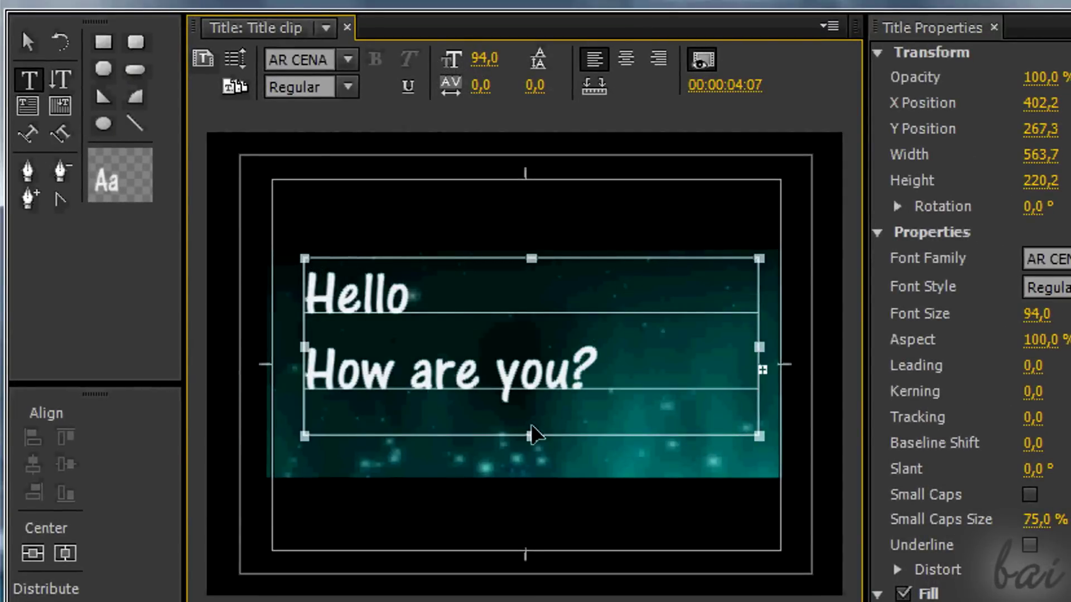
mouse_move(532, 433)
mouse_down()
mouse_move(533, 512)
mouse_move(528, 438)
mouse_up()
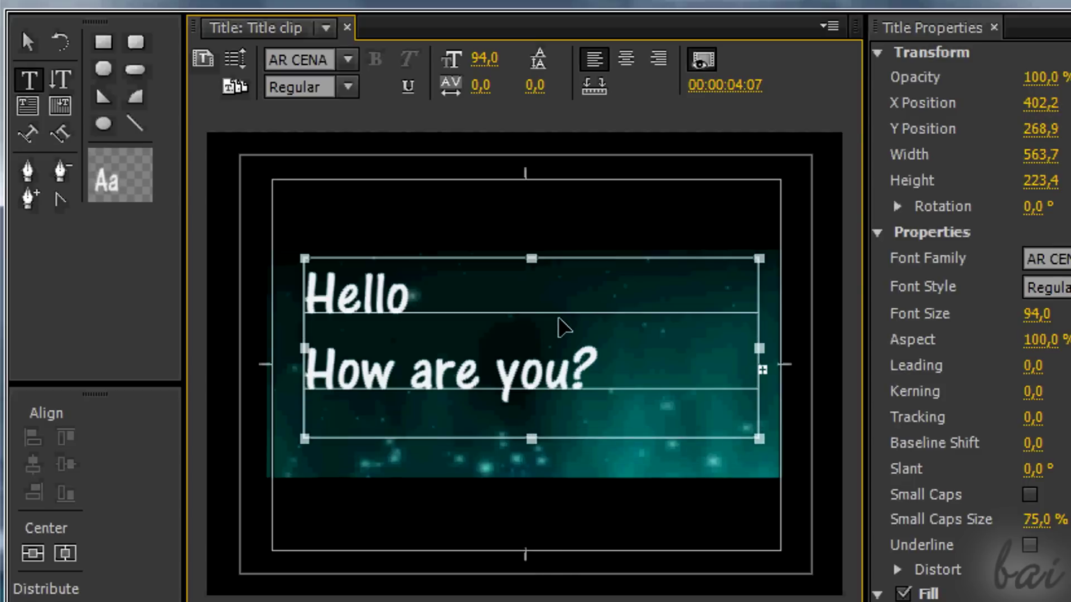
drag(560, 326, 583, 387)
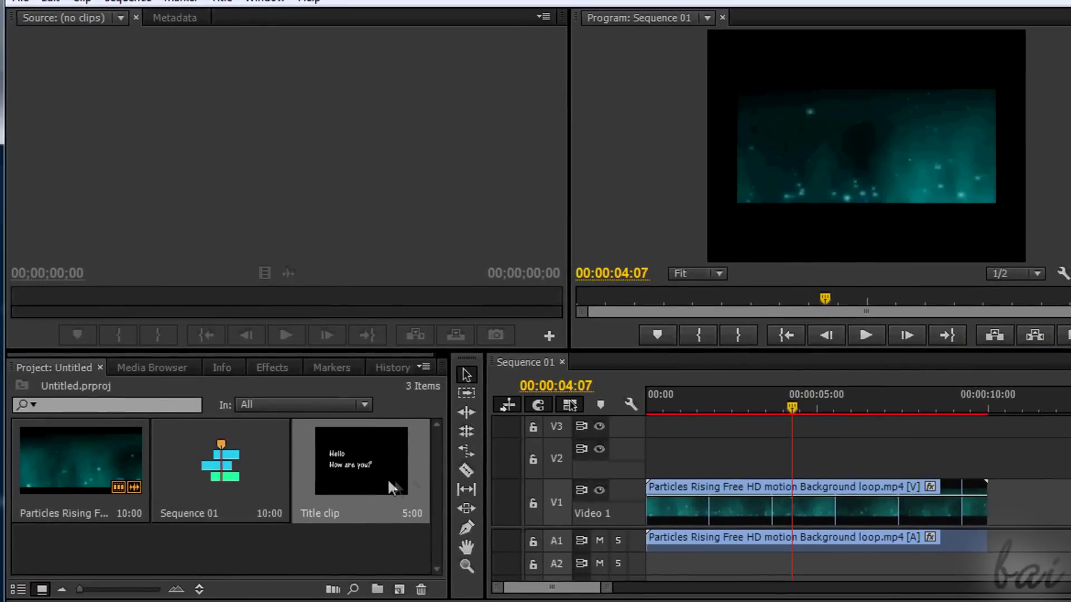
Place Title clip on V2 at the sequence start, preview it, then select Hello
click(409, 471)
drag(408, 471, 652, 458)
drag(790, 406, 752, 406)
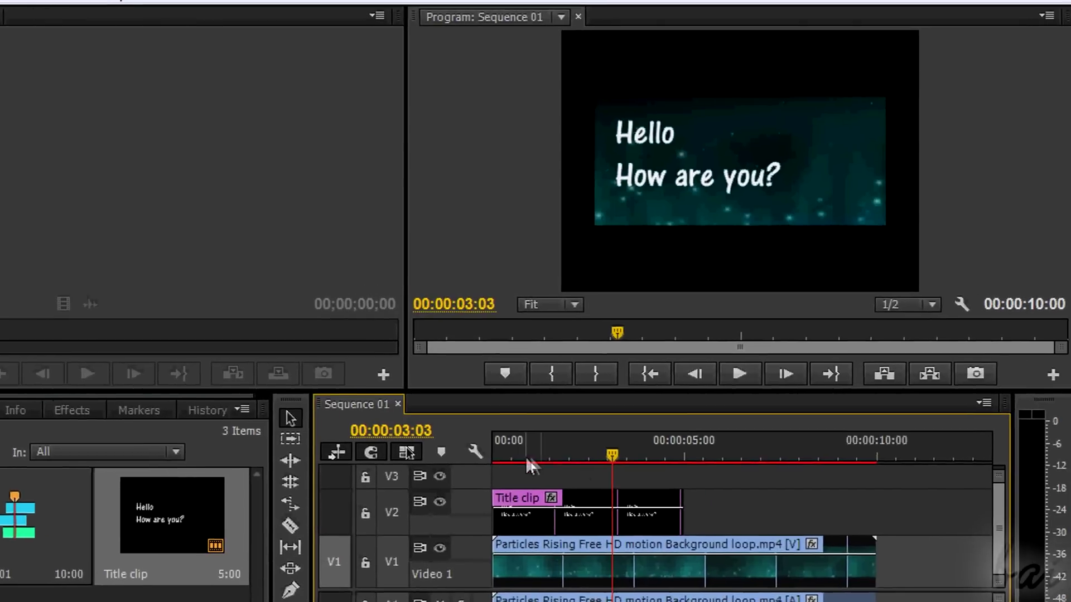
click(668, 407)
click(866, 335)
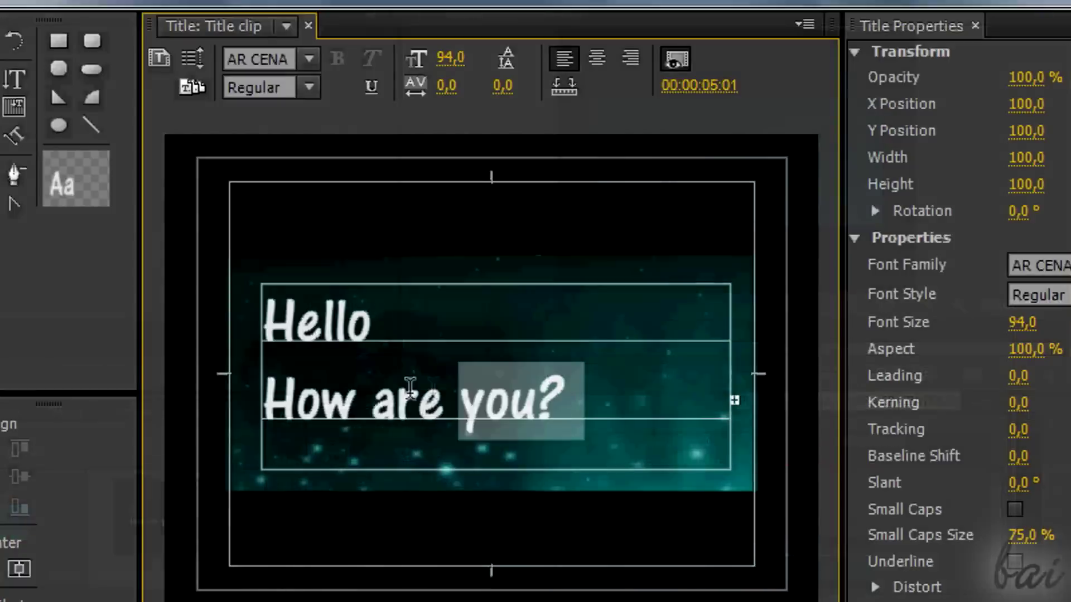
drag(462, 398, 275, 391)
drag(401, 325, 250, 318)
Set Hello to AR CENA Regular, size 135, with leading -3
click(308, 58)
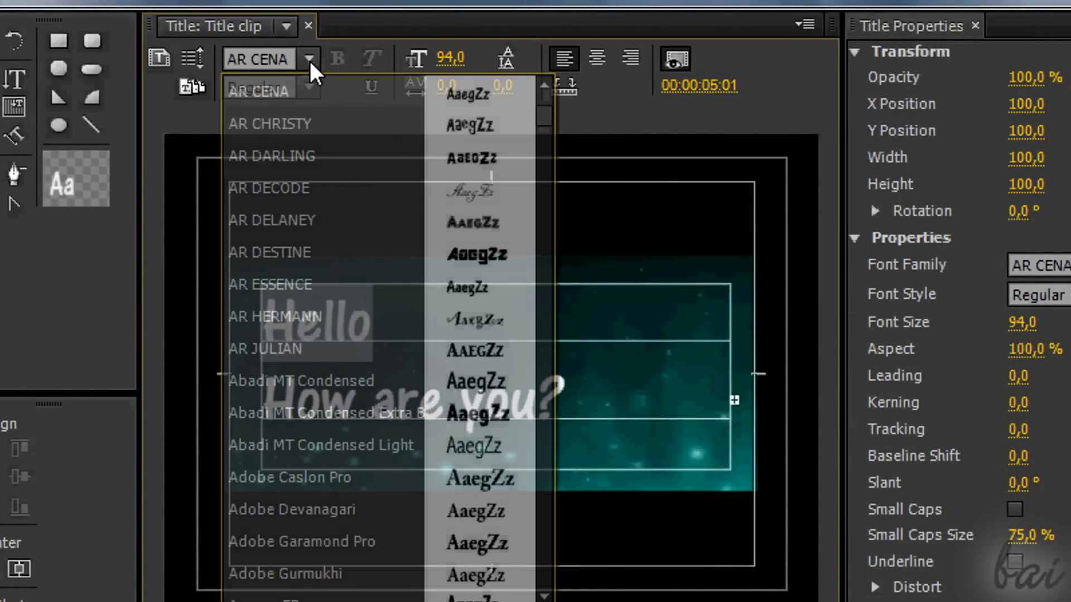
click(308, 123)
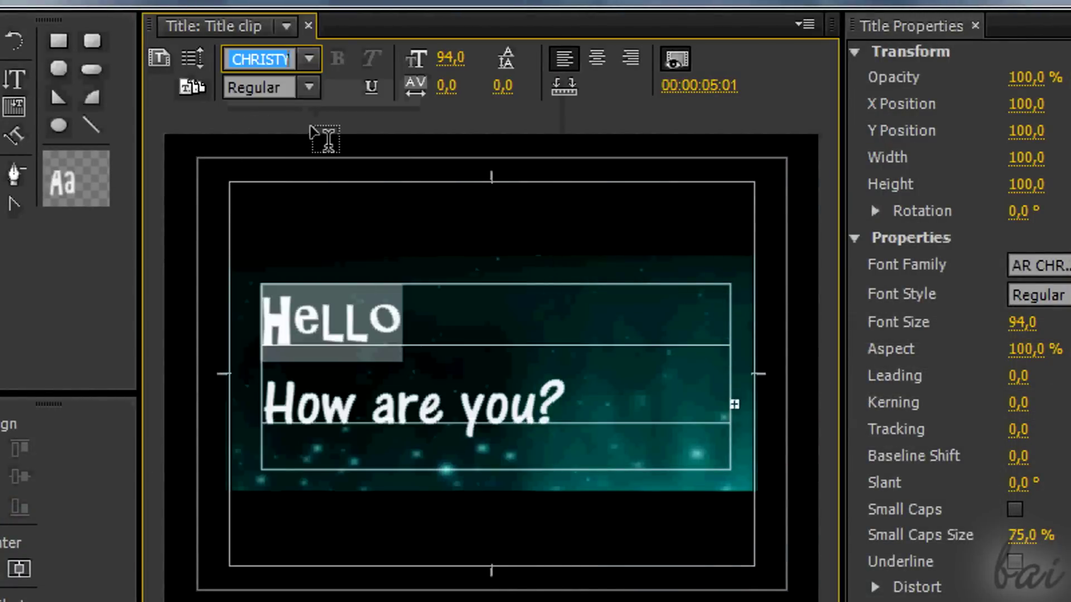
click(308, 59)
click(306, 91)
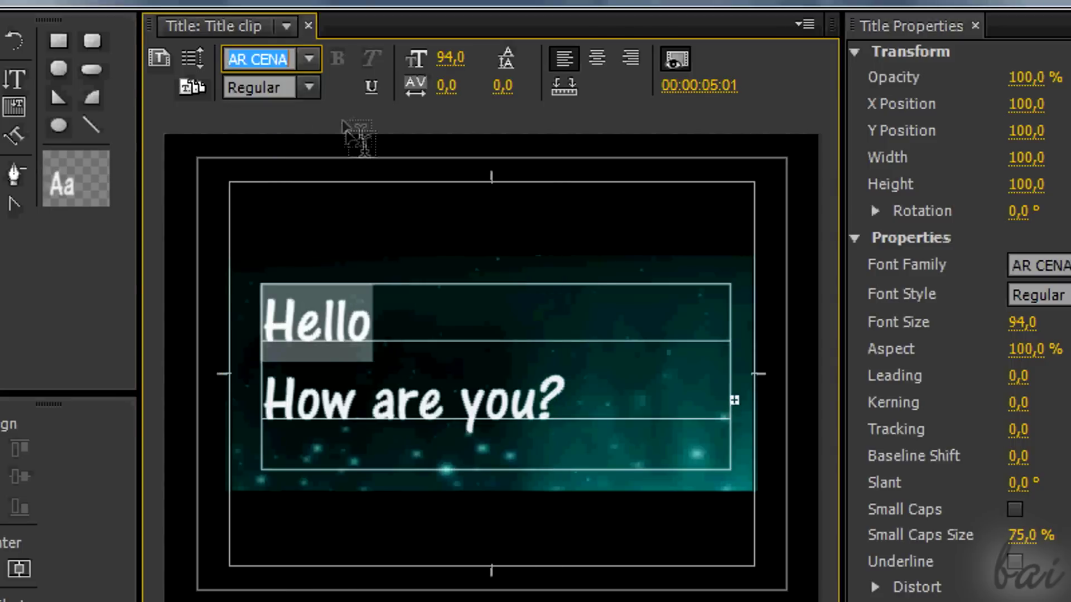
click(308, 87)
click(374, 84)
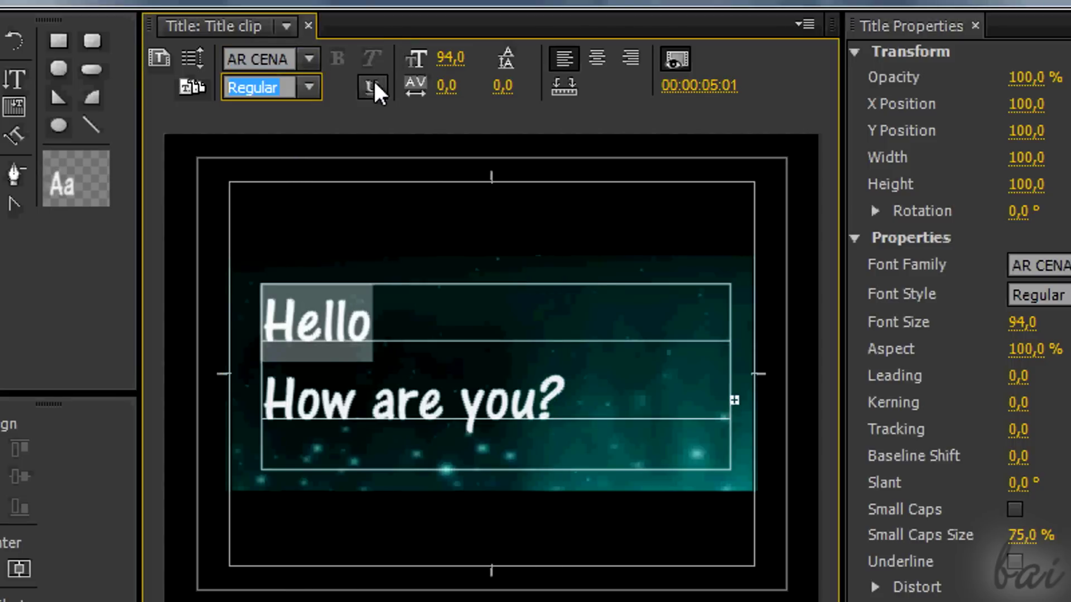
click(373, 79)
click(372, 85)
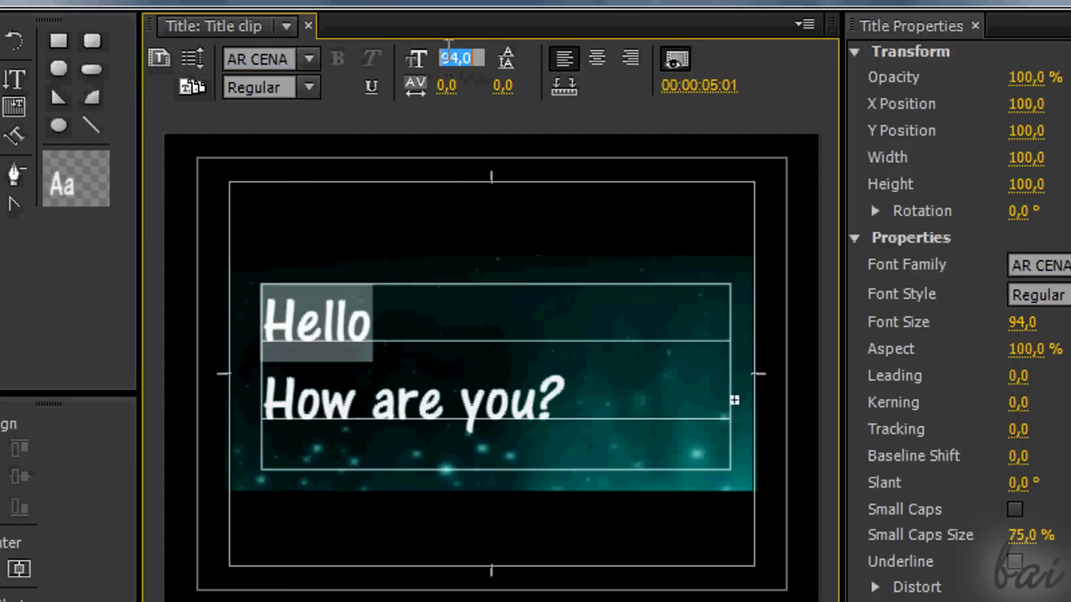
drag(446, 58, 507, 67)
drag(449, 85, 509, 64)
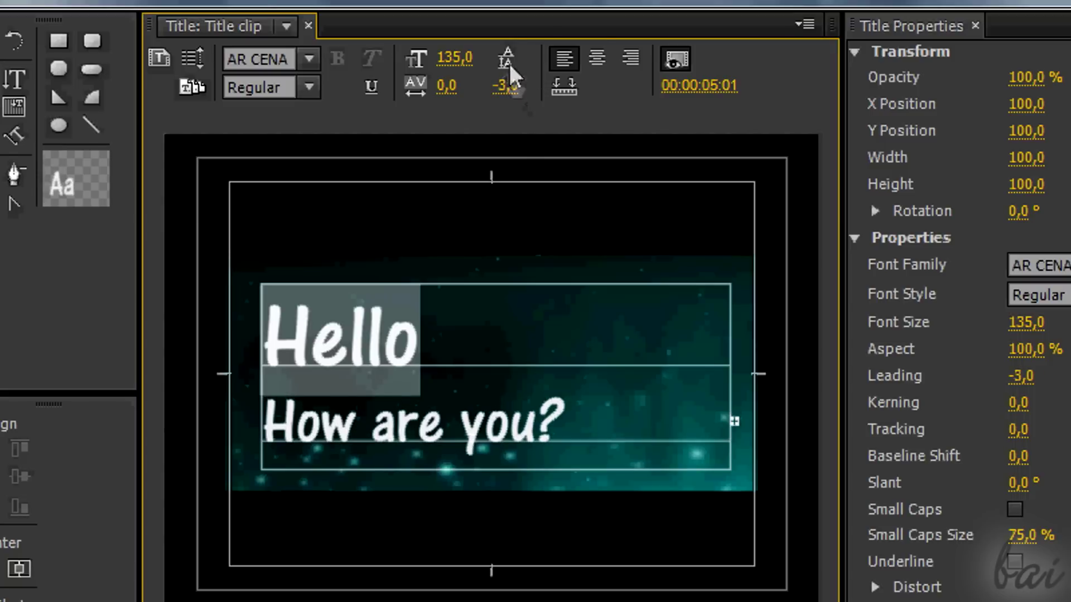
Keep Hello left-aligned, set its opacity to 56% and rotation to 0
click(596, 60)
click(630, 60)
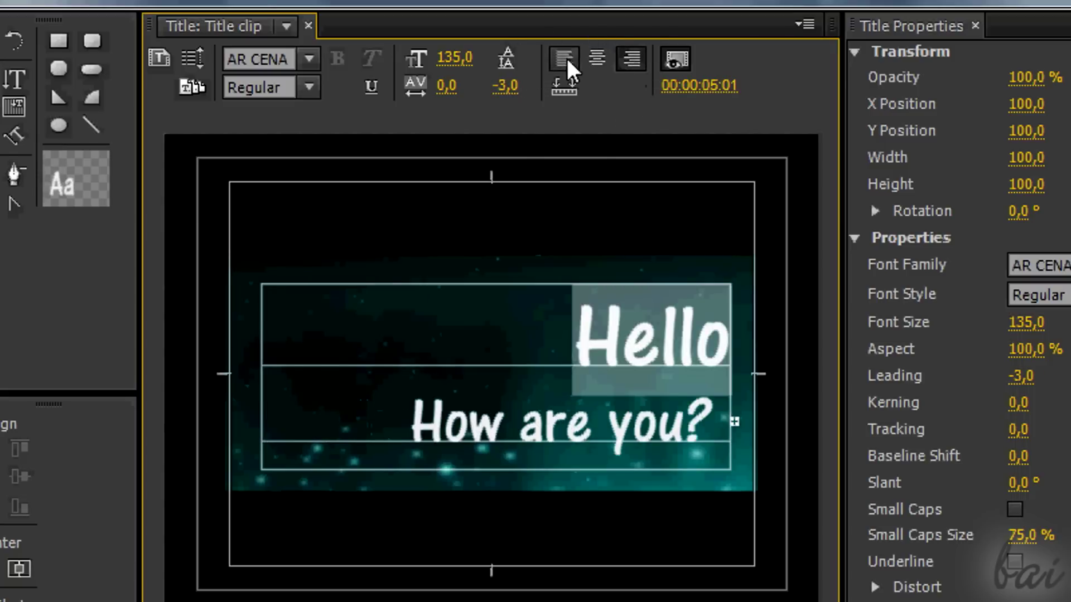
click(565, 58)
drag(1038, 81, 978, 101)
mouse_move(898, 101)
mouse_down()
mouse_move(853, 95)
mouse_move(881, 96)
mouse_up()
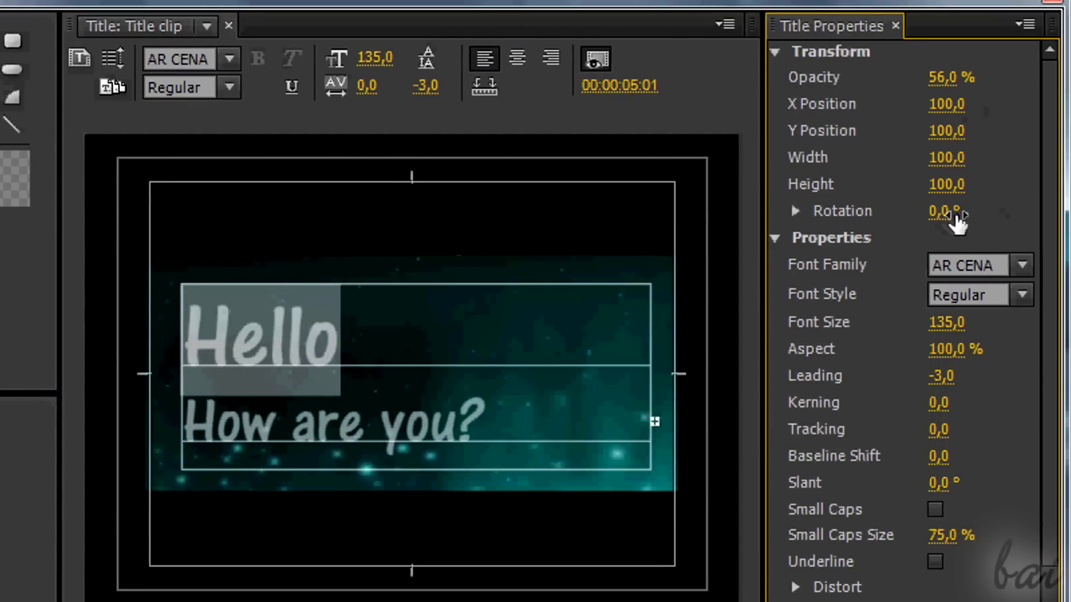
drag(938, 210, 960, 212)
click(961, 212)
text(0)
key(Return)
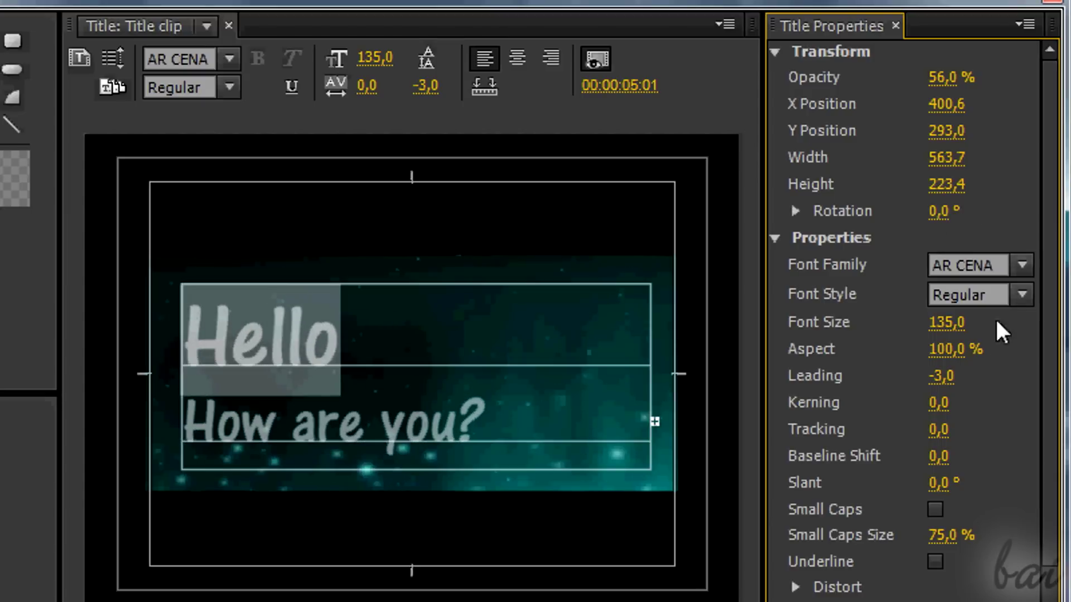
Set Hello's tracking to 8 with a solid red fill
drag(941, 375, 942, 449)
click(992, 437)
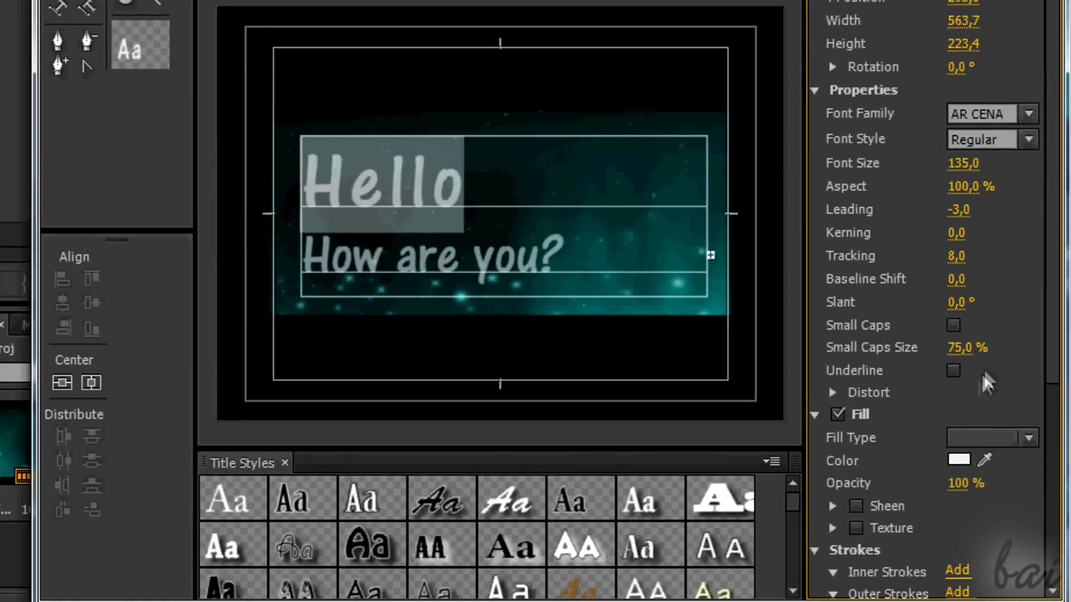
click(985, 404)
click(993, 380)
click(982, 393)
click(958, 402)
Add a solid white outer stroke to Hello
click(660, 440)
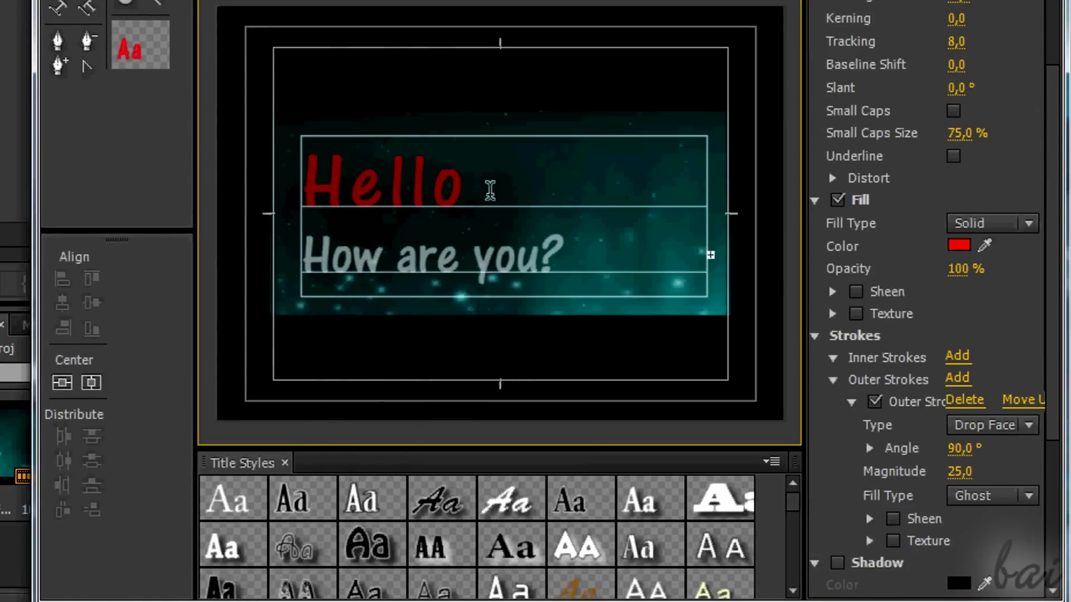
scroll(906, 501, down, 2)
click(992, 449)
click(997, 478)
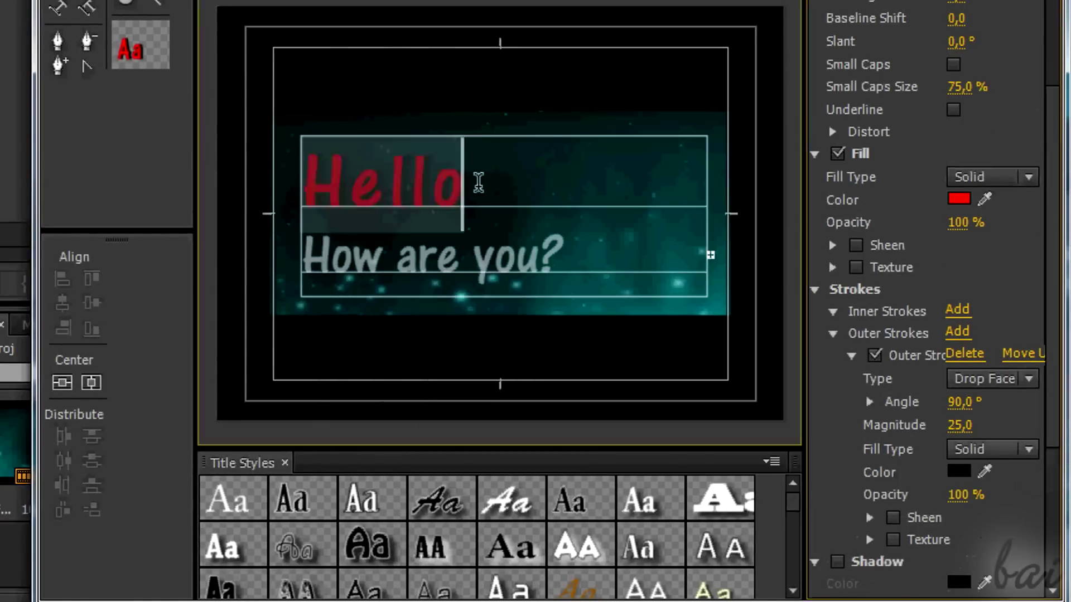
drag(478, 179, 293, 170)
click(959, 472)
click(354, 129)
click(835, 119)
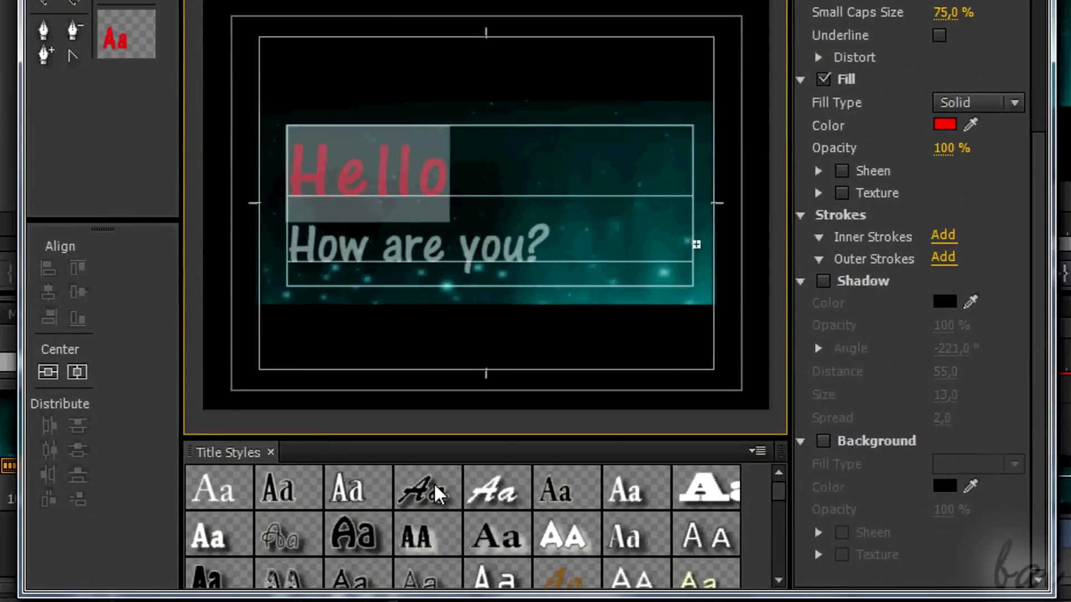
Try script and Lithos Pro styles, apply the condensed outlined AA style, then close the Titler
click(438, 493)
click(513, 496)
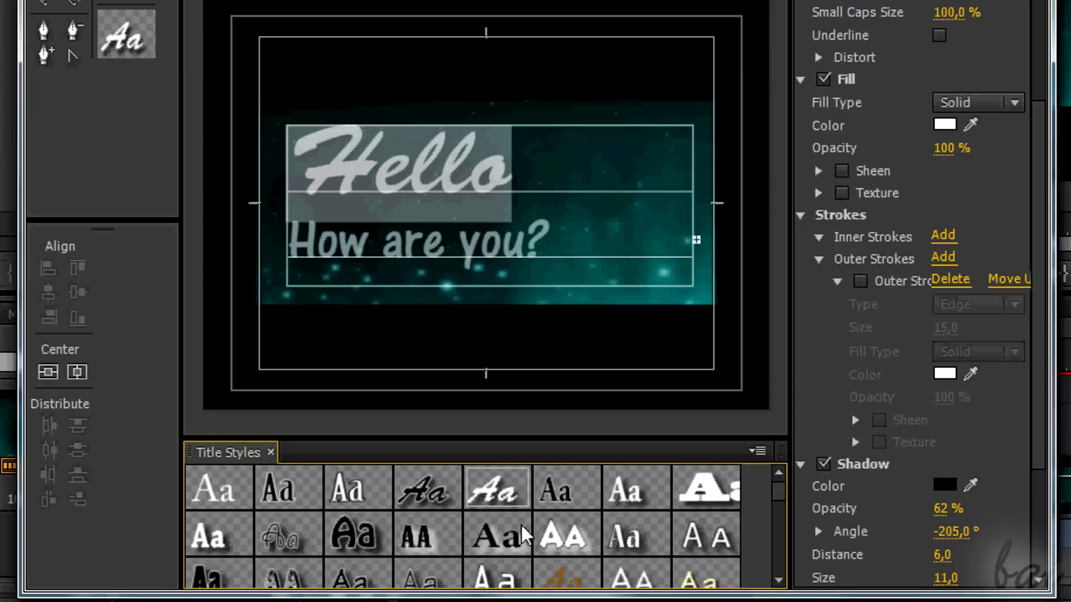
click(569, 544)
click(427, 540)
key(Right)
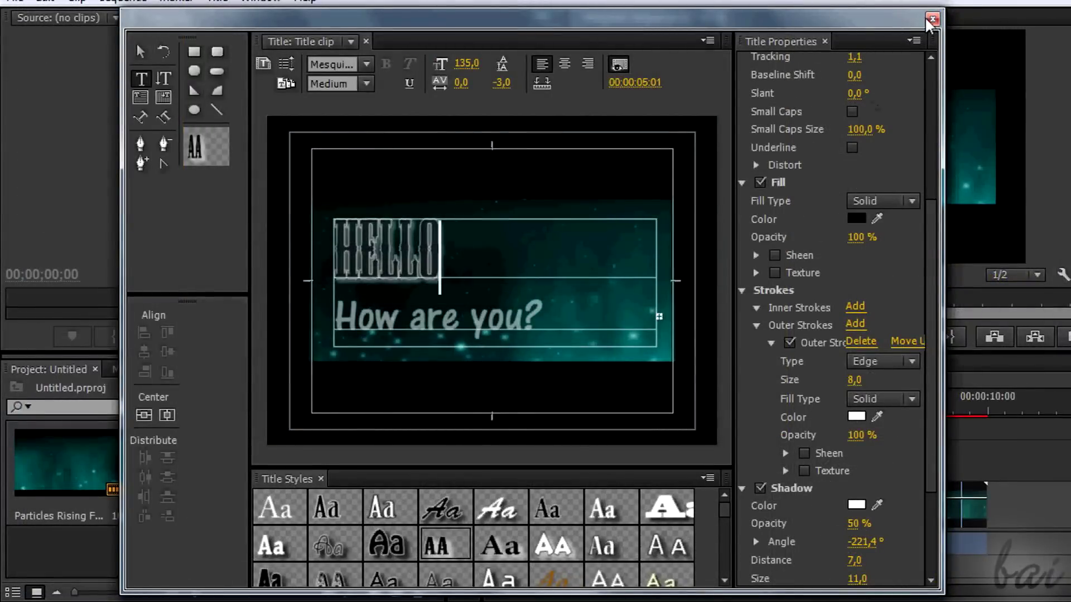
click(932, 19)
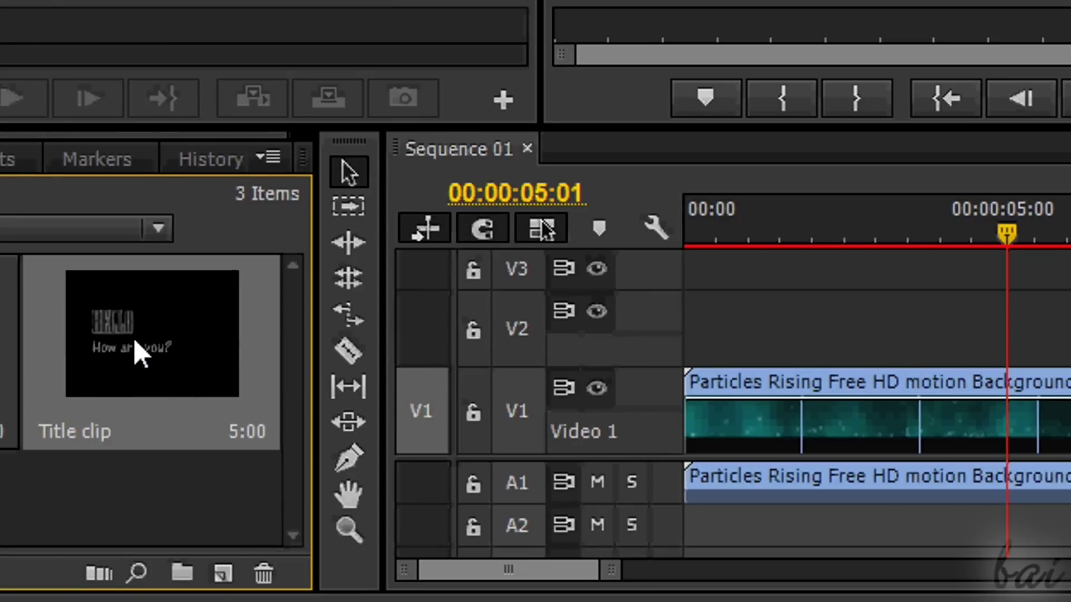
Place the Title clip on V2 at 00:00 and preview the sequence from the start
drag(134, 342, 704, 334)
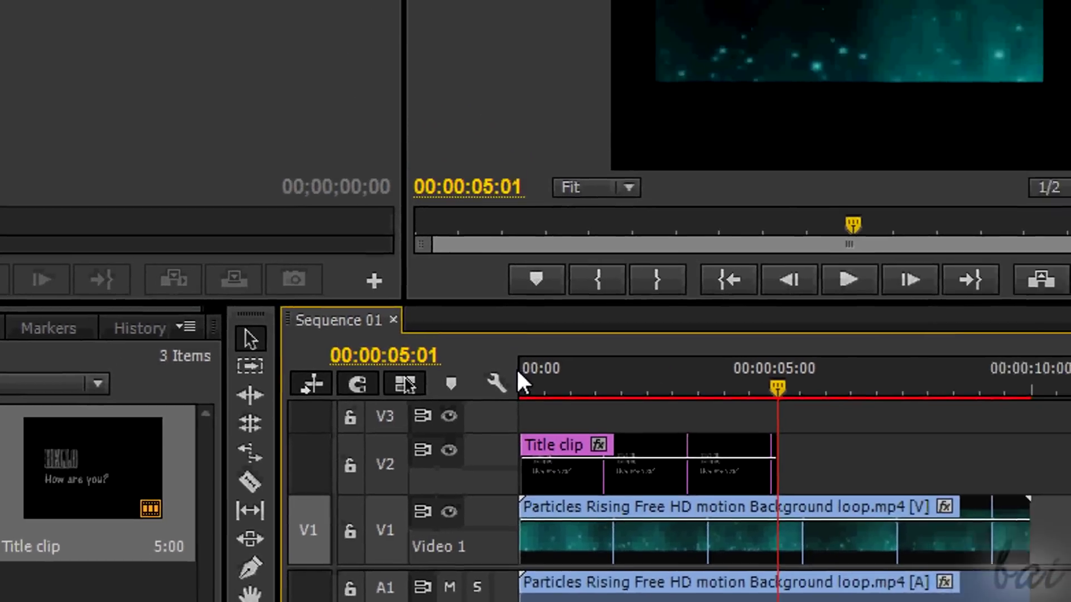
key(Home)
click(848, 279)
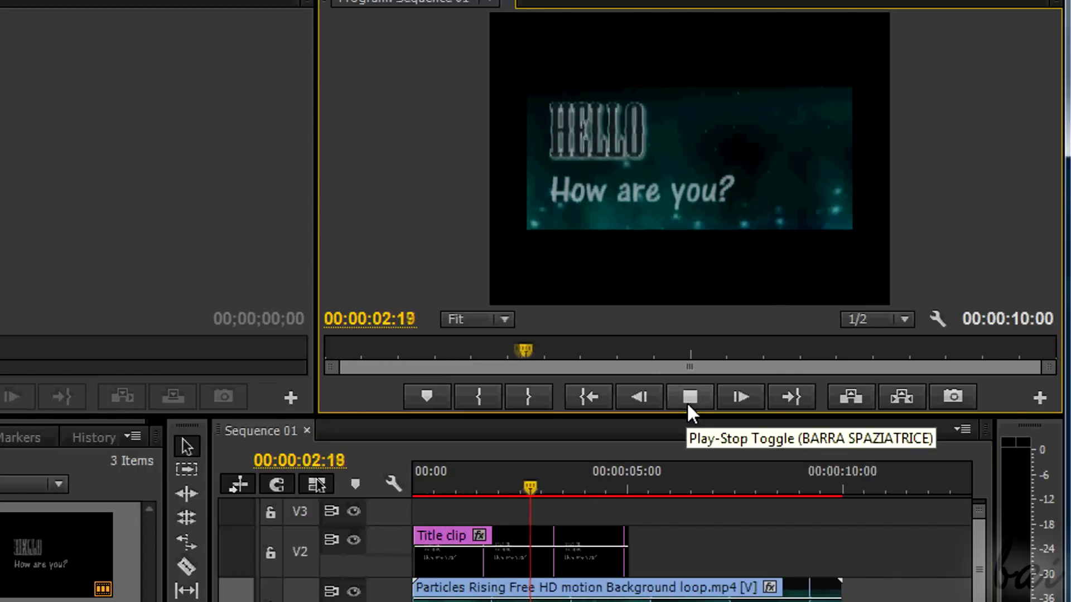
click(690, 397)
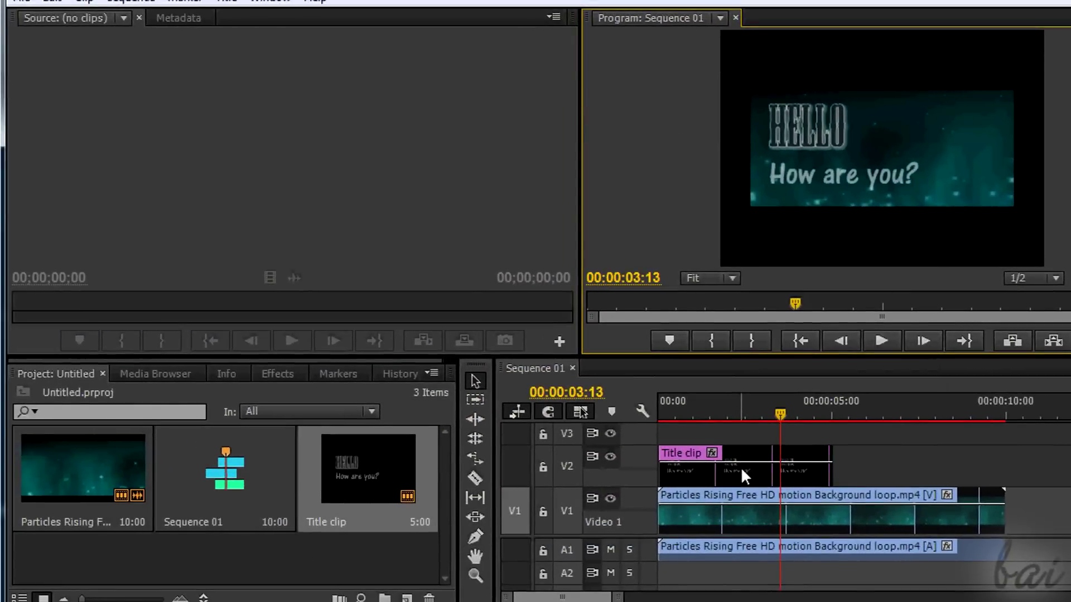
Reopen the Title clip from the Project panel in the title editor
double_click(741, 471)
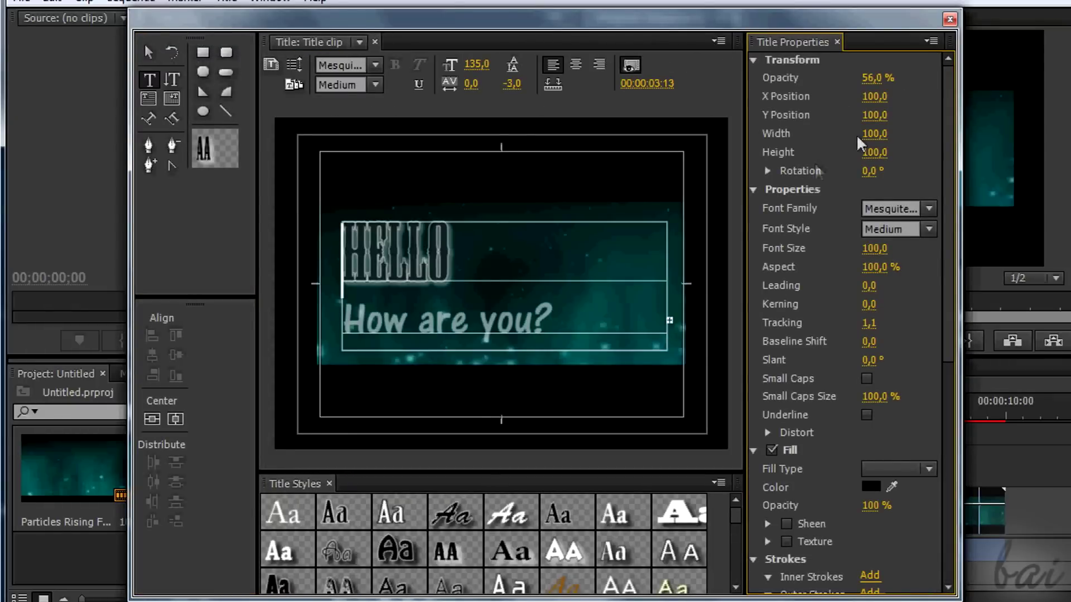
click(950, 19)
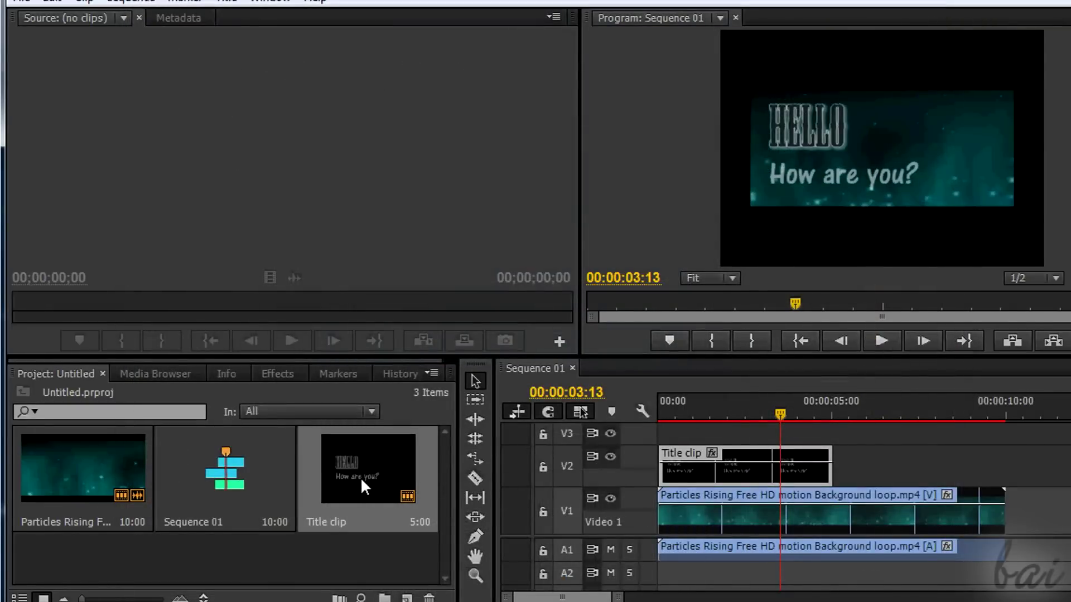
double_click(360, 477)
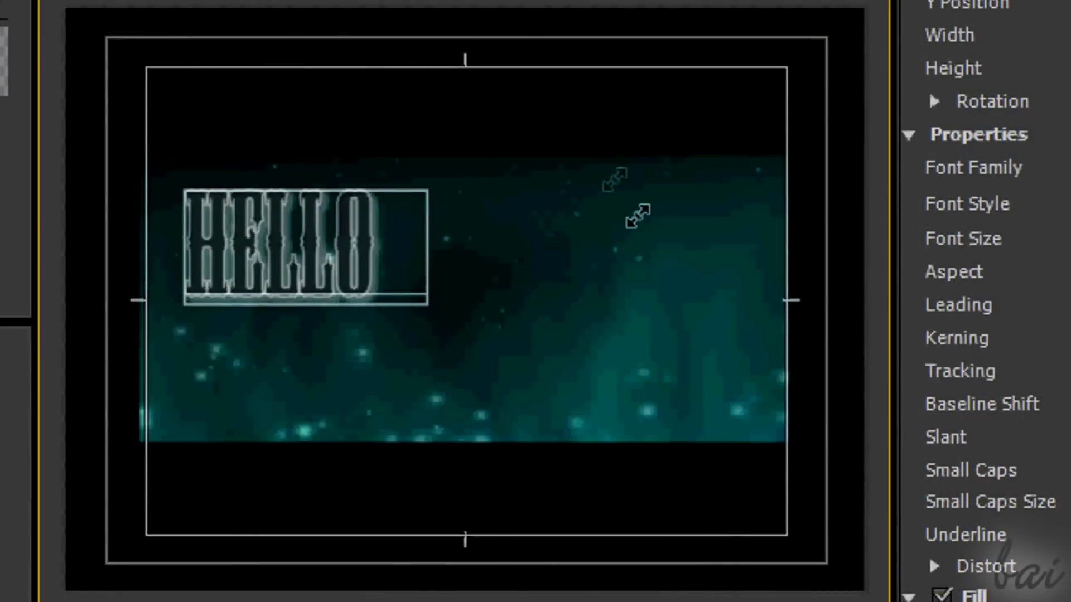
Add a vertical HIIII text box on the right and a horizontal WOOOOO box below HELLO
drag(600, 158, 740, 472)
text(HI)
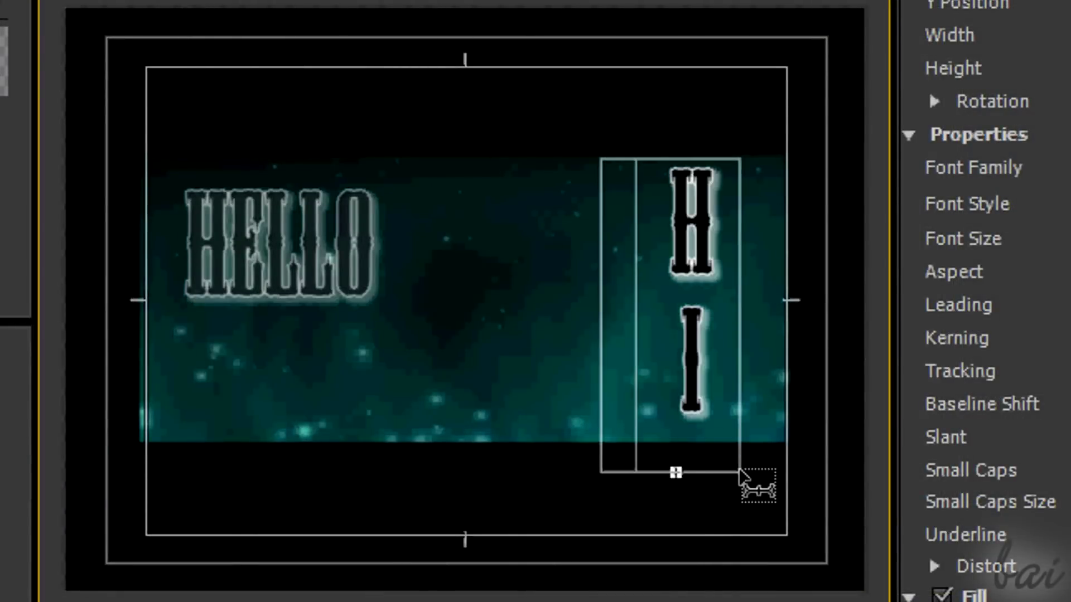
text(I)
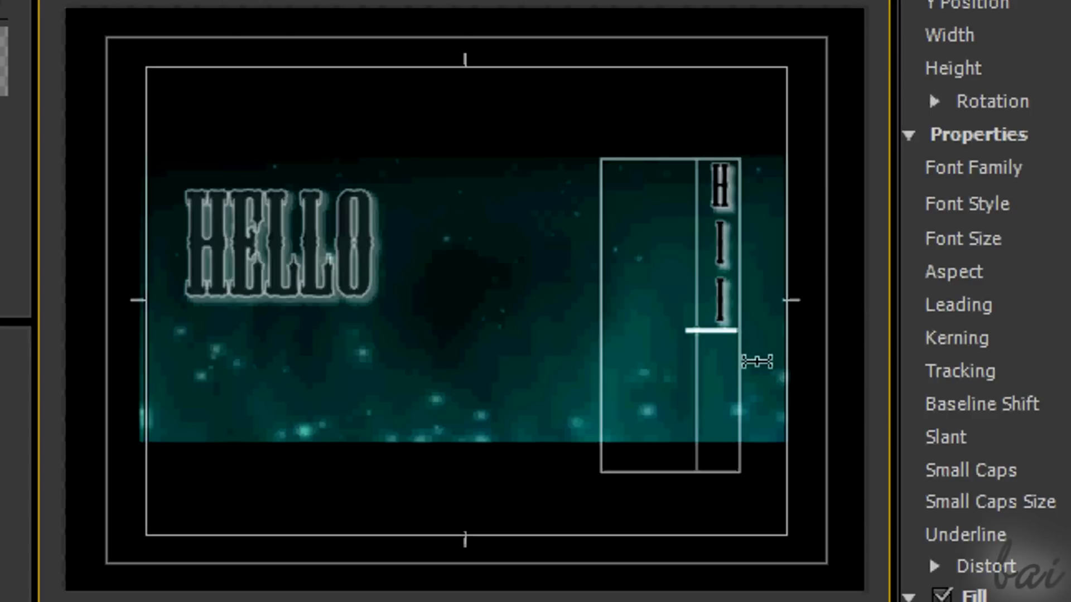
text(II)
key(Escape)
drag(277, 334, 623, 452)
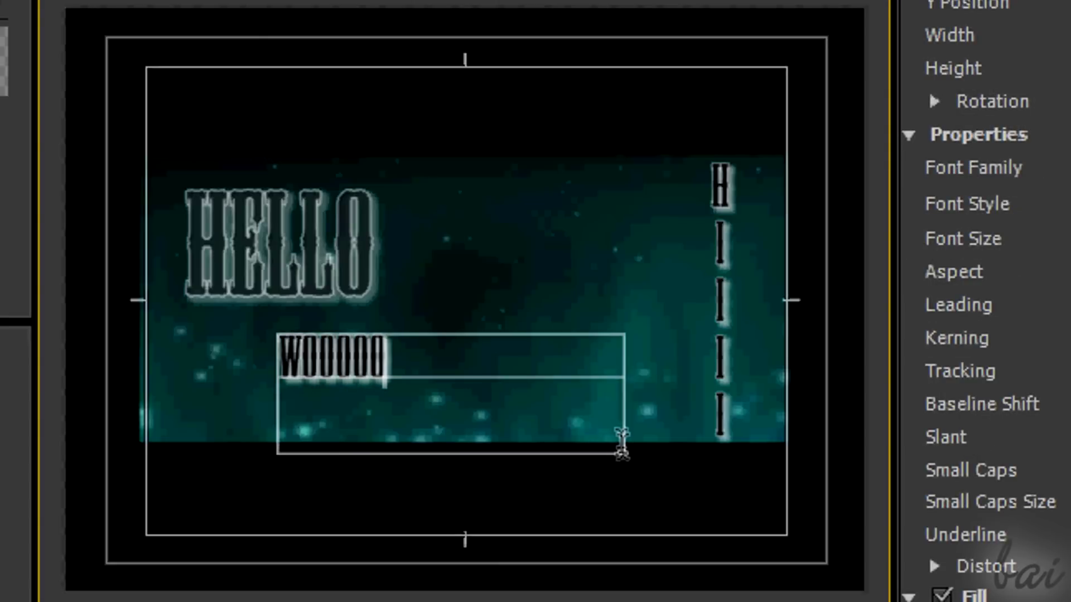
click(633, 298)
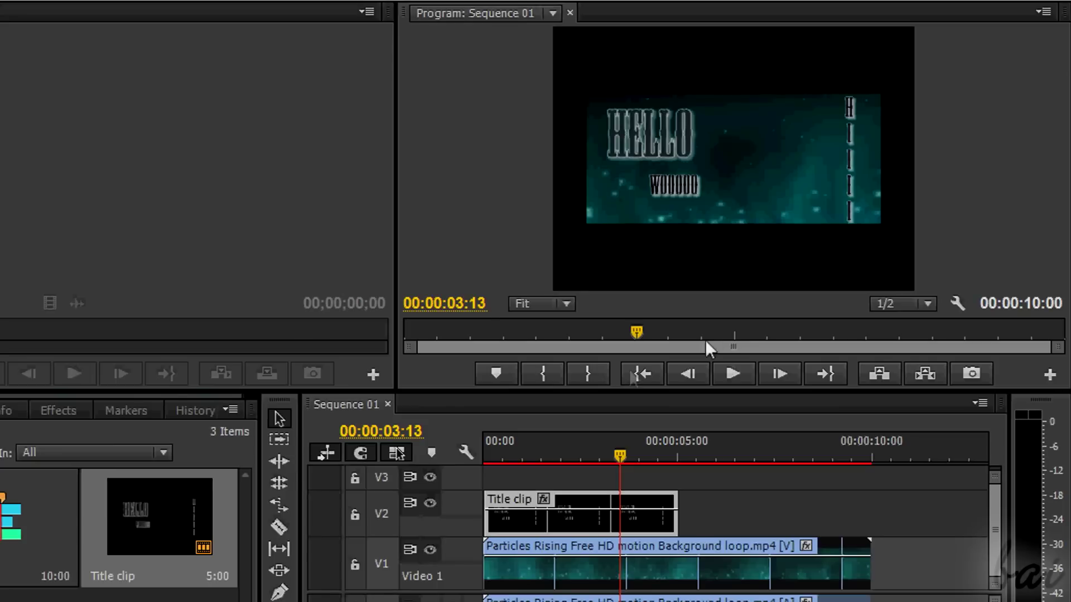
Preview the sequence from the one-second mark
click(523, 440)
click(733, 373)
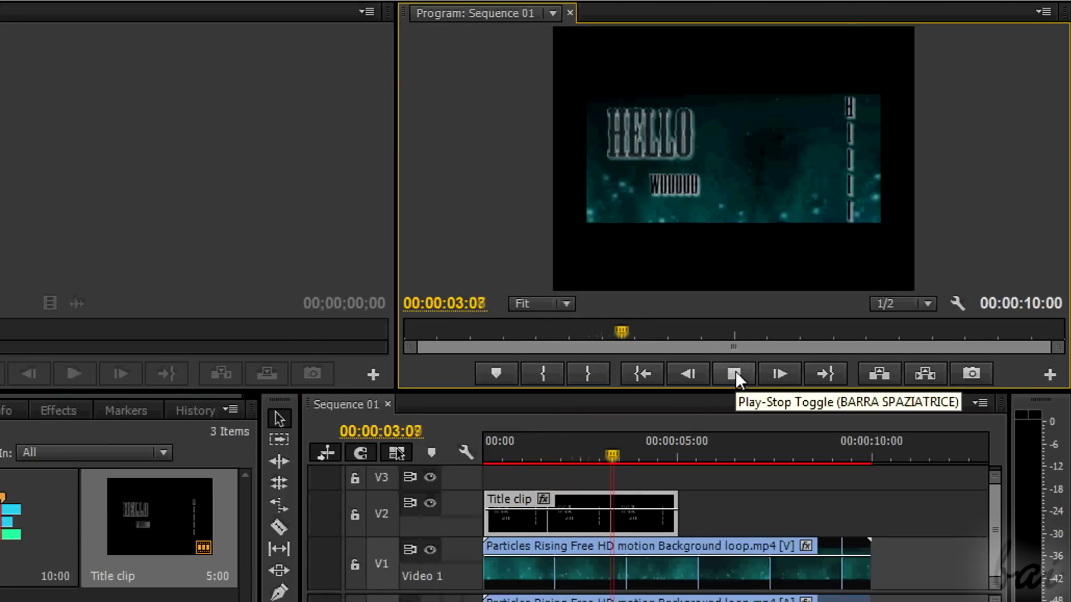
click(735, 372)
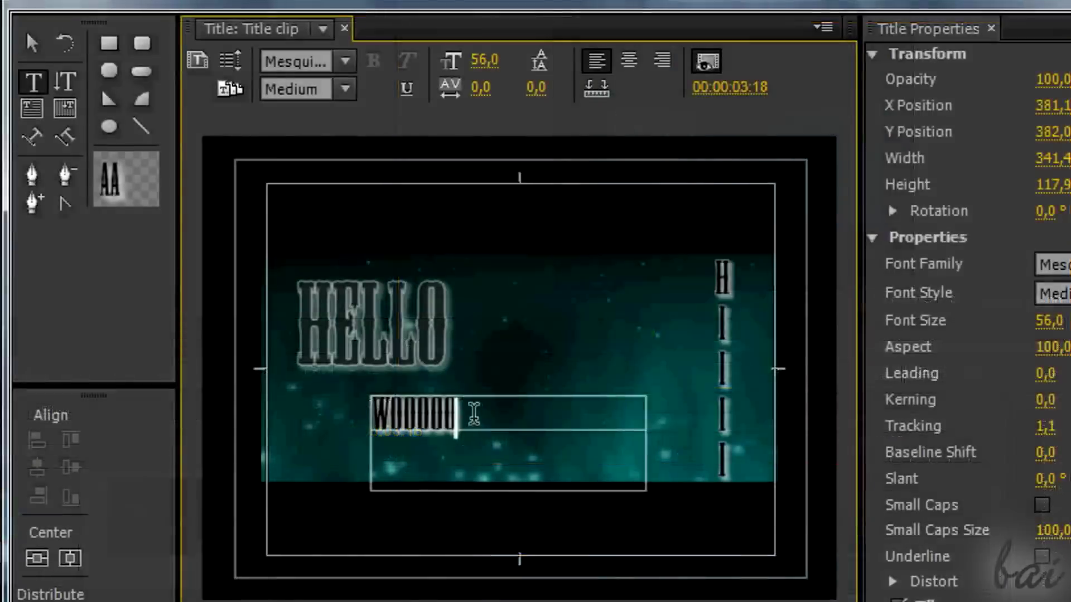
Change WOOOOO to Microsoft PhagsPa and the vertical HIIII text to Lithos Black
drag(474, 413, 360, 370)
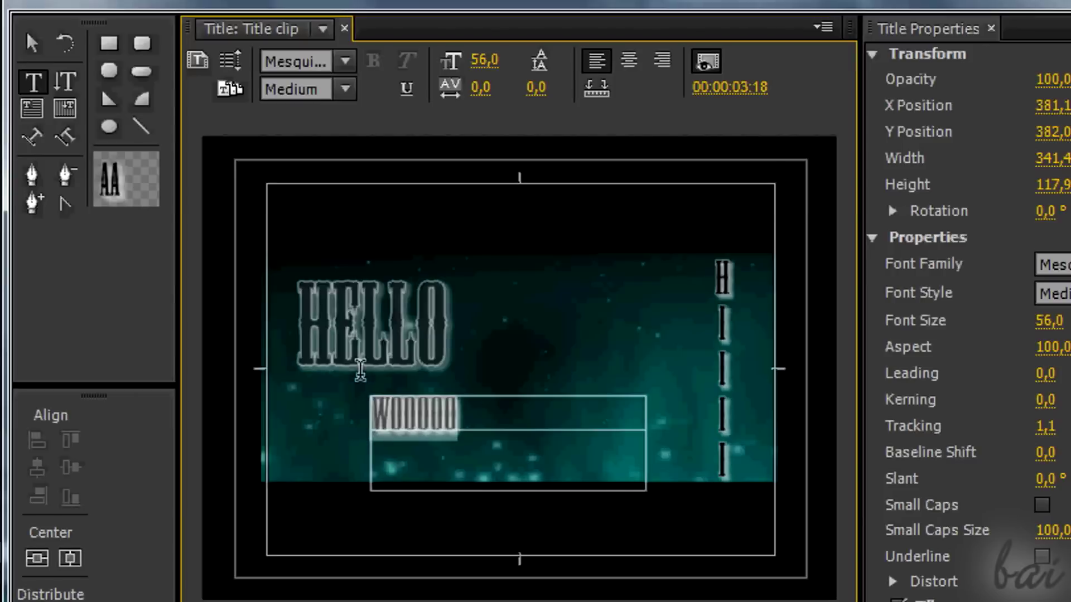
click(346, 62)
click(340, 217)
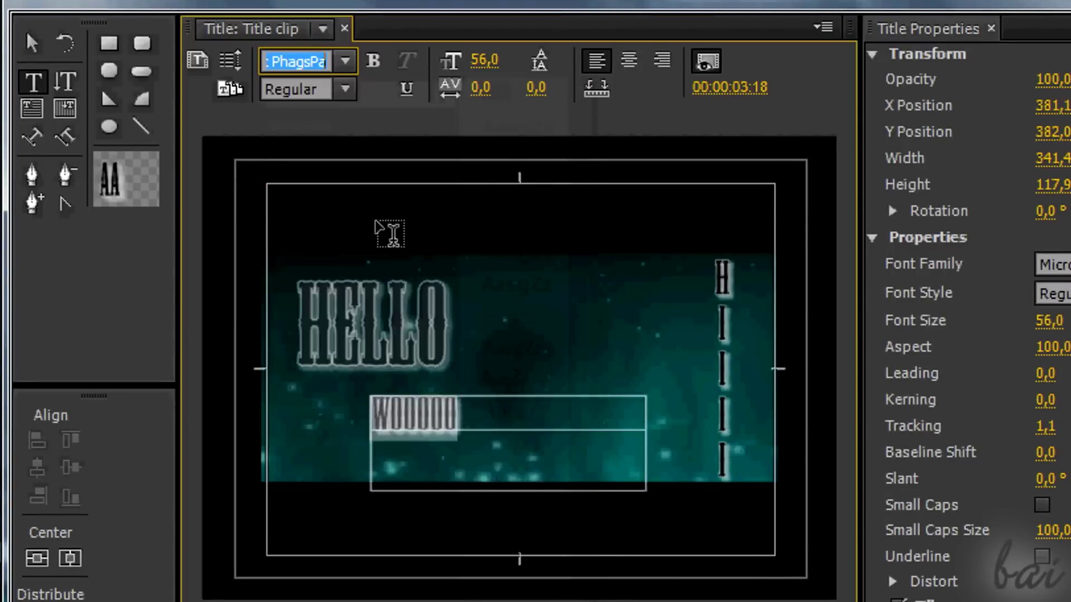
click(722, 334)
drag(722, 486, 715, 246)
click(693, 371)
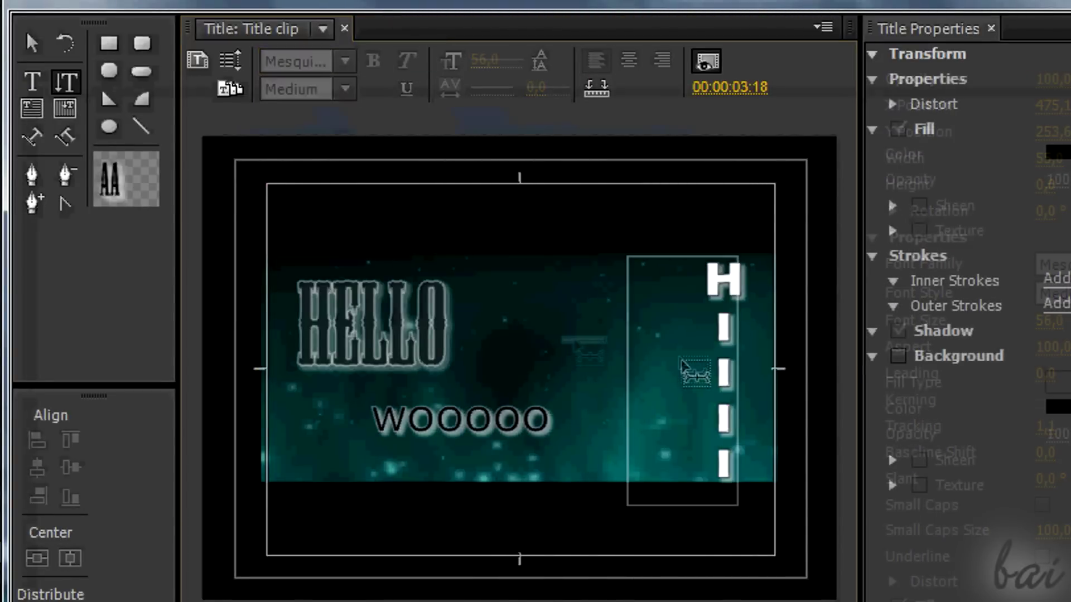
Clear the vertical HIIII, WOOOOO and HELLO texts from the title
click(712, 351)
right_click(717, 354)
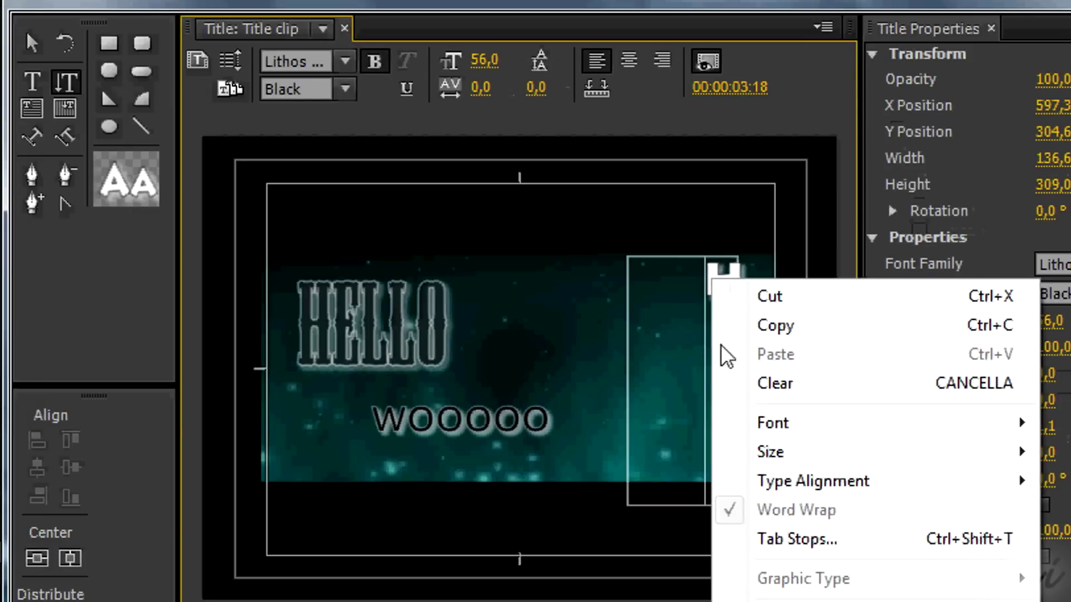
click(743, 385)
click(456, 419)
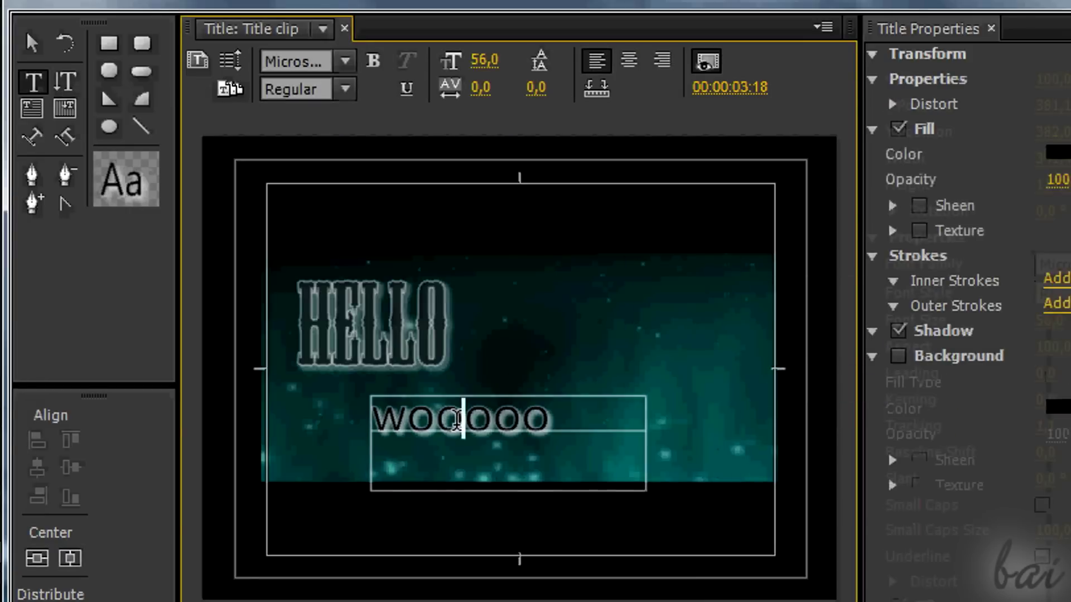
right_click(456, 419)
click(513, 397)
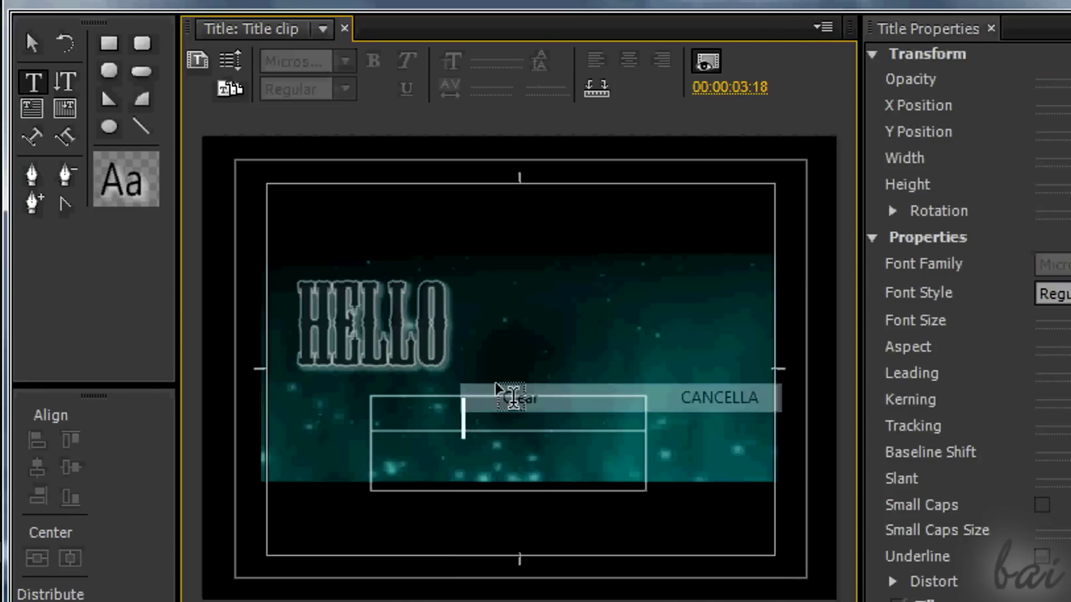
click(415, 334)
right_click(430, 334)
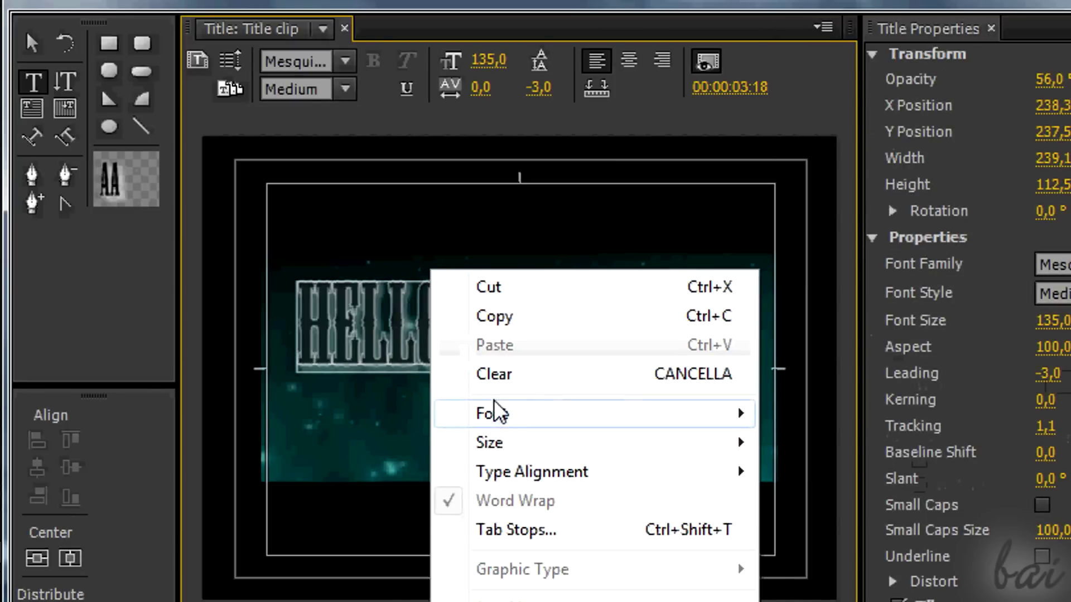
click(494, 374)
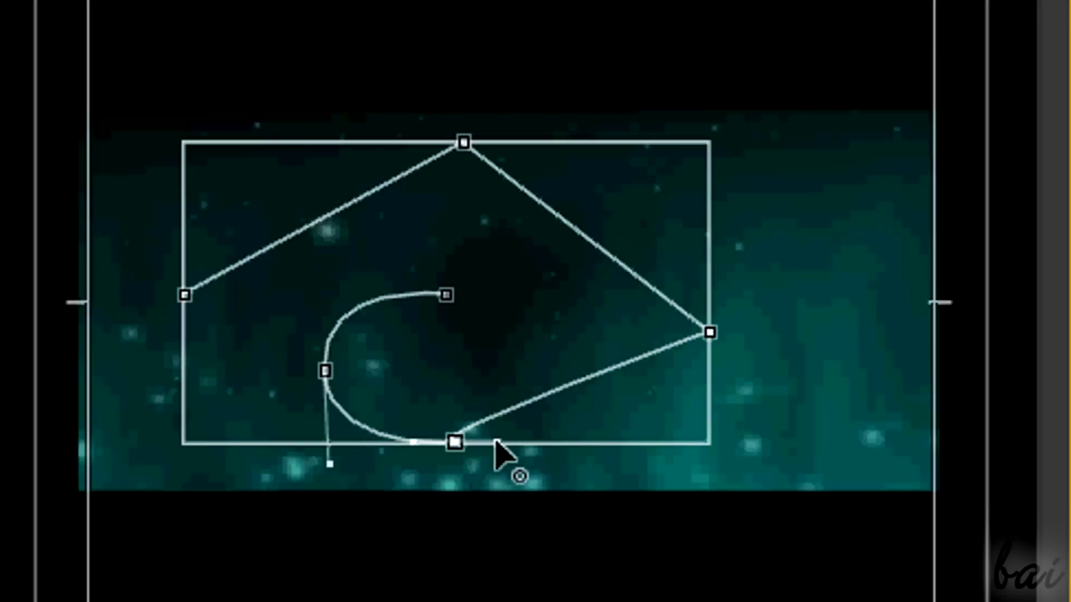
Round the path's bottom, right and top corners into Bezier curves, flattening the top curve
drag(453, 443, 416, 443)
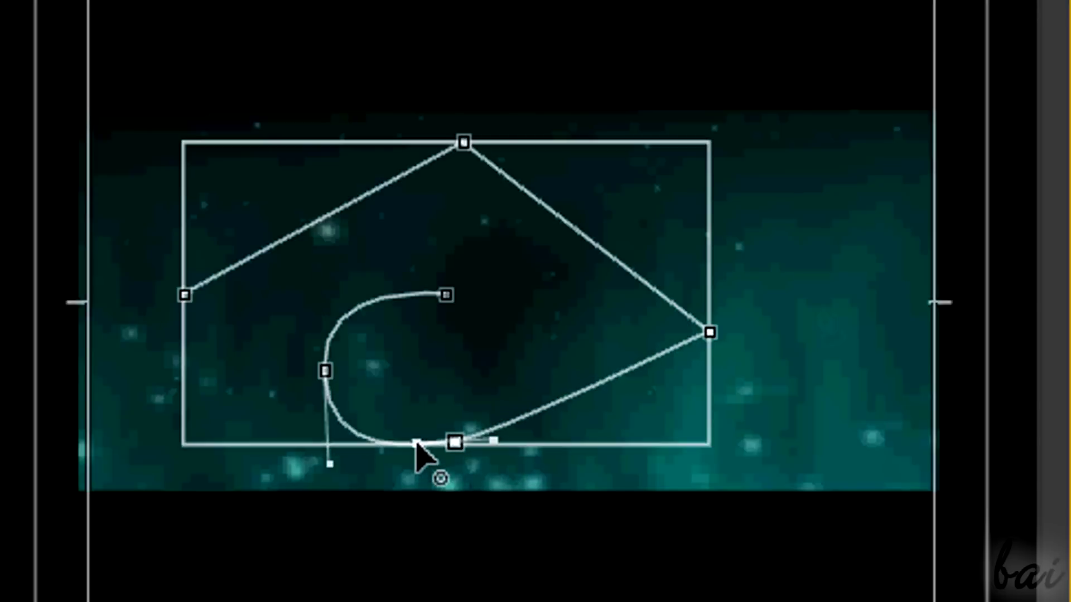
drag(710, 332, 718, 252)
mouse_move(702, 413)
mouse_down()
mouse_move(714, 409)
mouse_move(700, 440)
mouse_move(691, 430)
mouse_up()
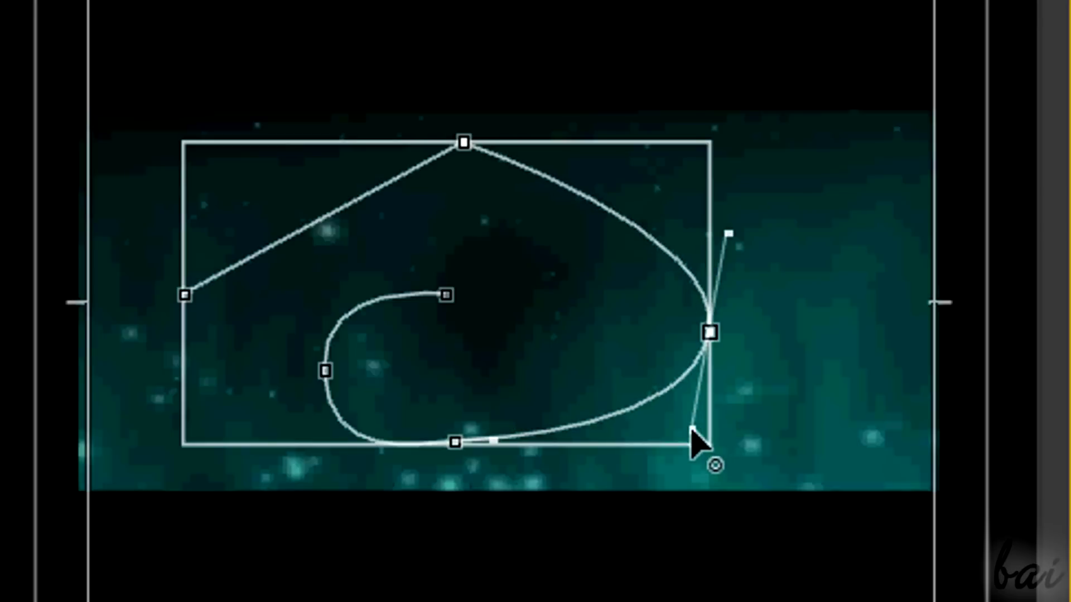
drag(463, 142, 640, 140)
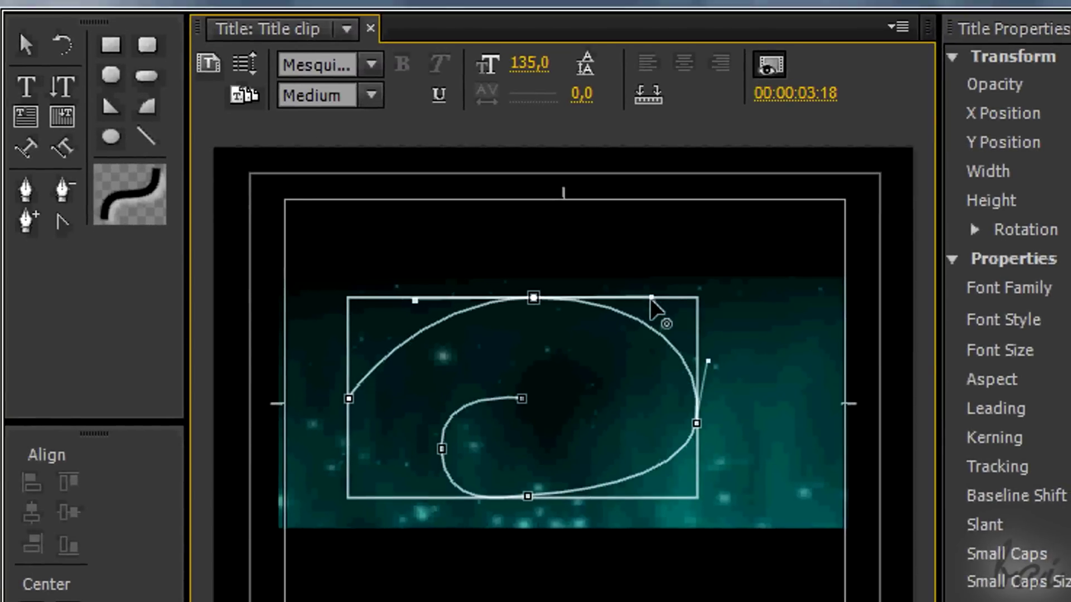
drag(651, 298, 647, 294)
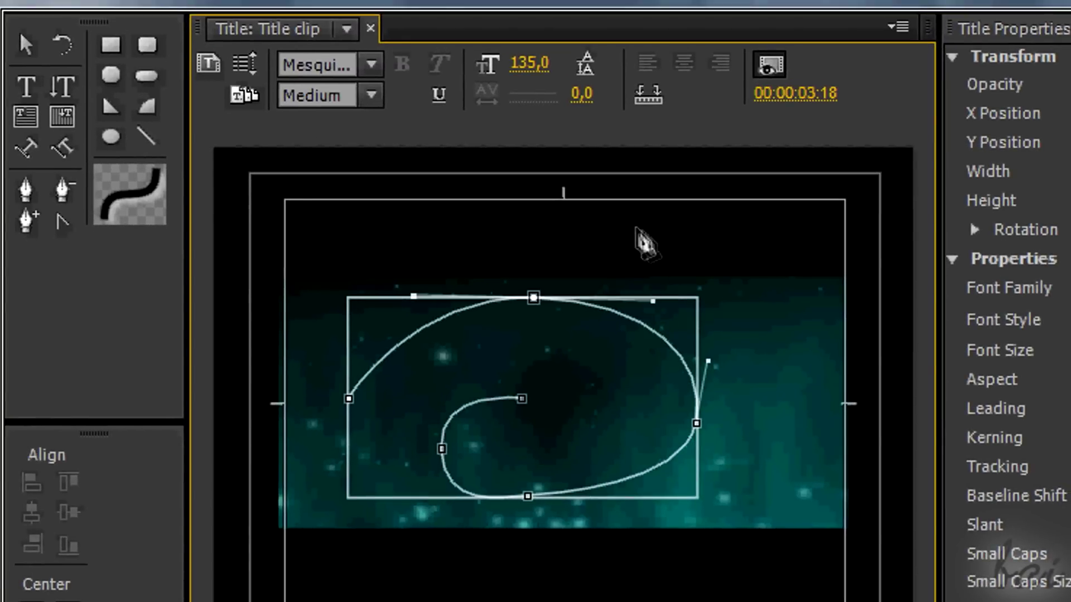
With the Path Type Tool, type 'HOW ARE YOU? THIS IS A PATH TYPE TOOL FOLLOWING' along the spiral
click(31, 155)
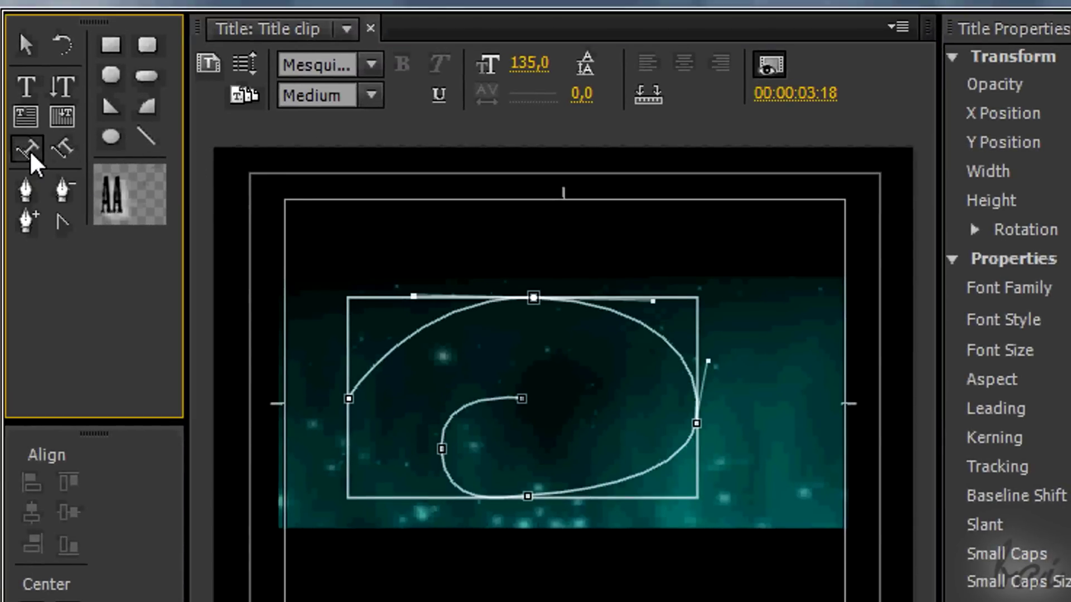
click(367, 362)
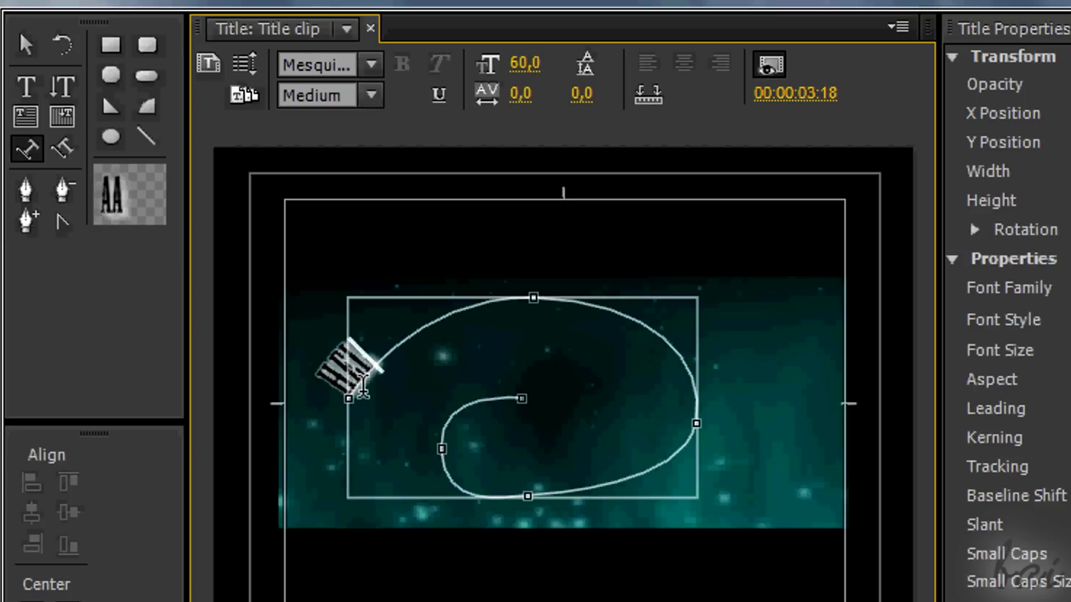
text(!! HOW ARE YOU? THIS)
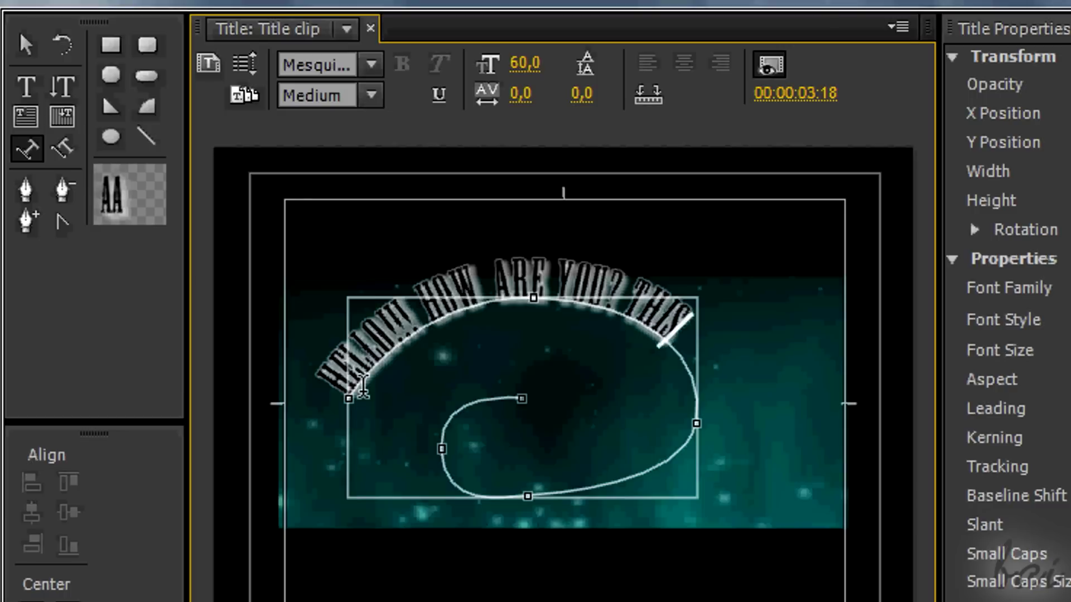
text( IS A PATH !)
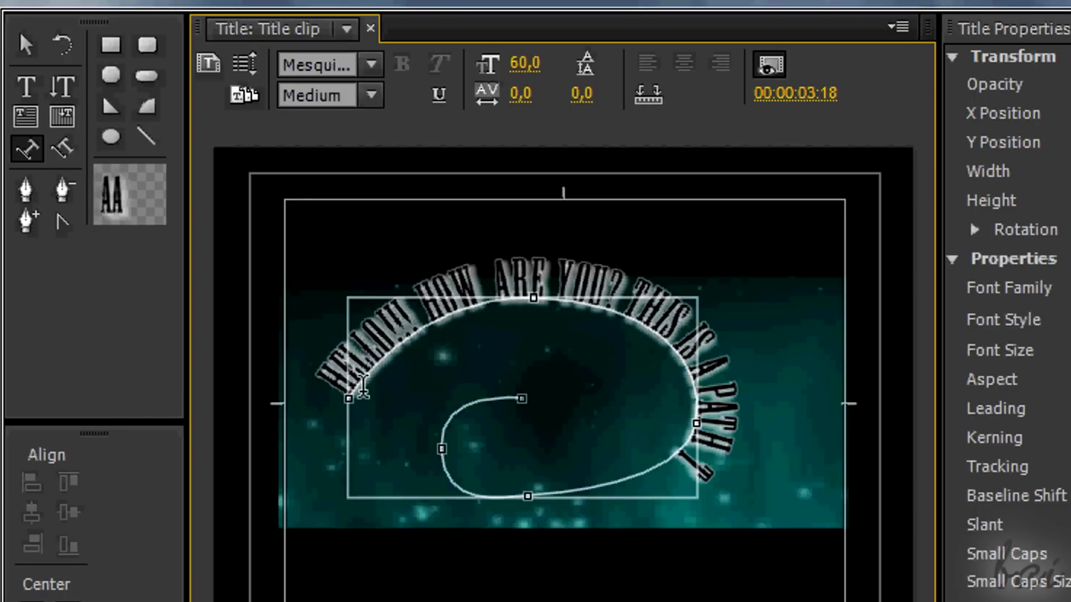
text(YPE TOOL....)
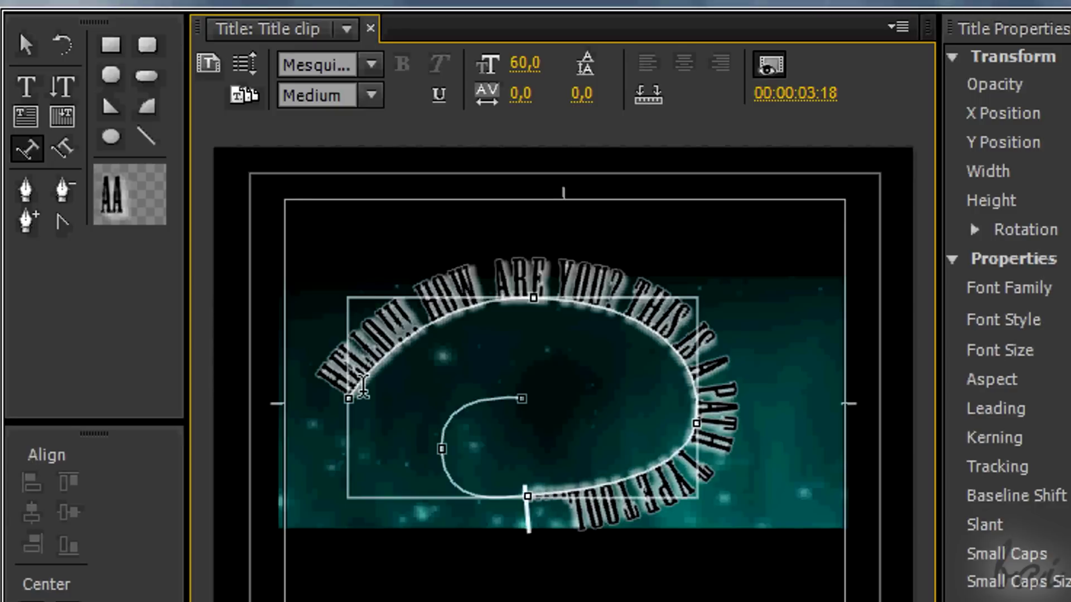
text( FOLLOWING)
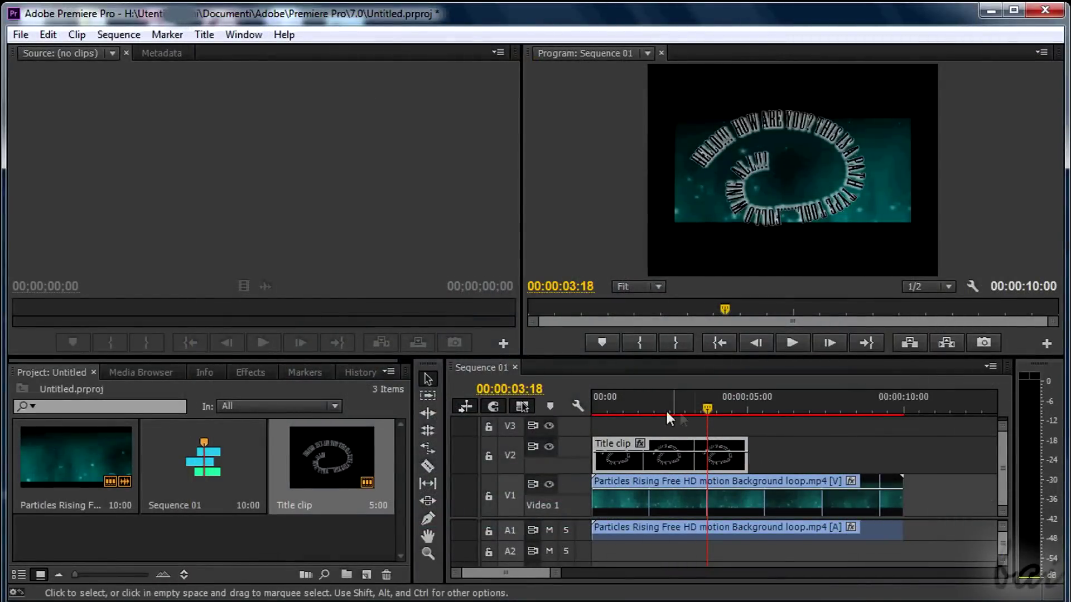
Shift the Title clip later on V2, extend it to the particle clip's end, and park the playhead near 4 s
drag(660, 456, 720, 467)
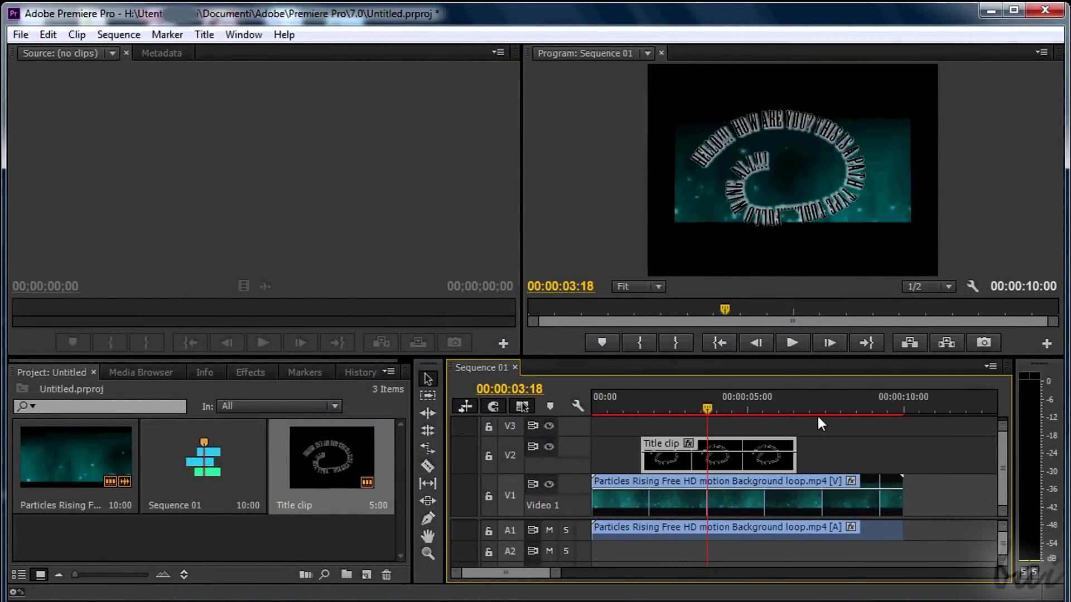
drag(791, 444, 892, 445)
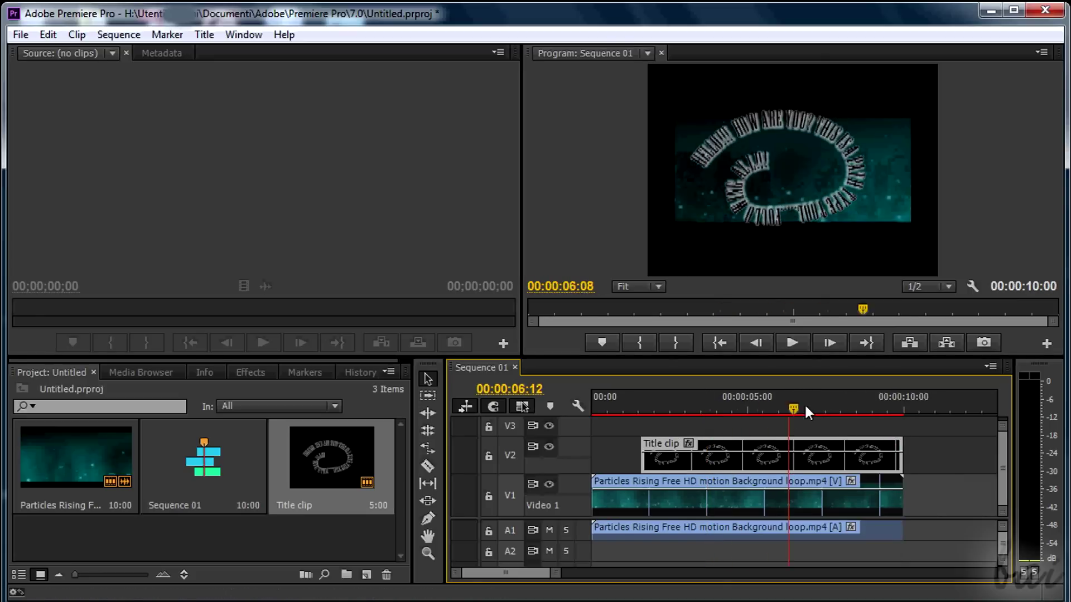
drag(660, 410, 788, 427)
mouse_move(657, 424)
mouse_down()
mouse_move(638, 424)
mouse_move(719, 430)
mouse_up()
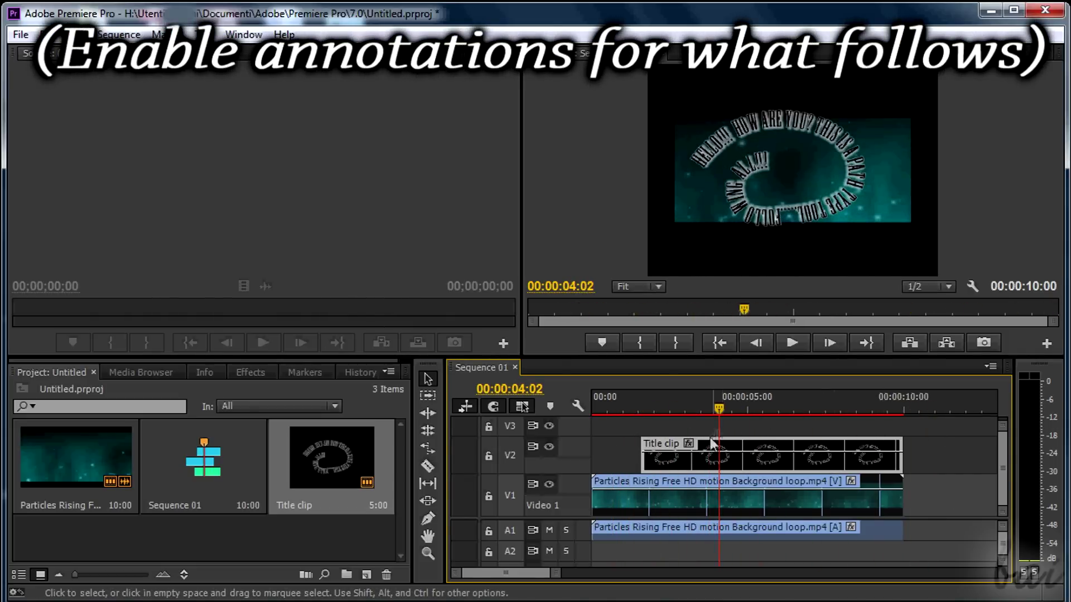